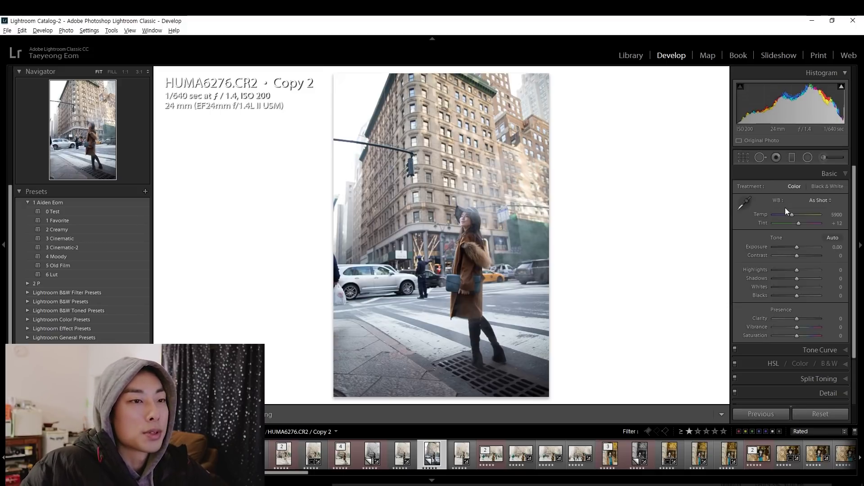
Step: Apply Auto white balance to the street portrait and warm the colour temperature to 7588
{"action": "left_click", "coordinate": [812, 201]}
{"action": "left_click", "coordinate": [804, 221]}
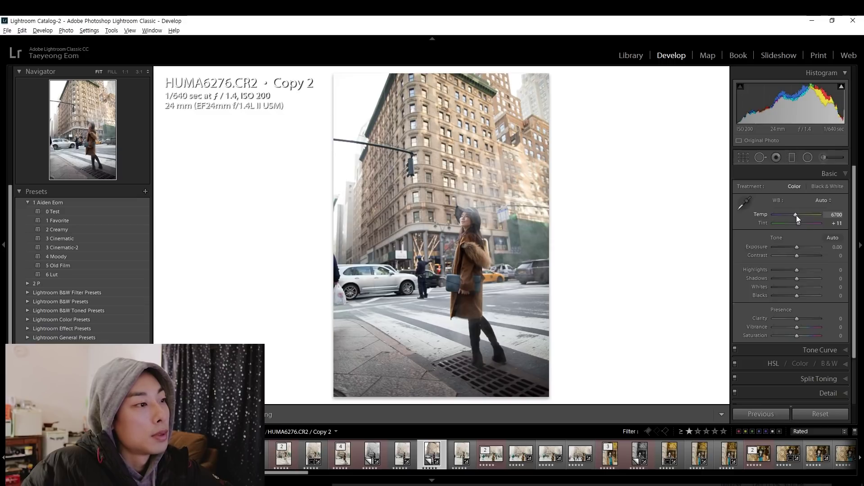
{"action": "mouse_move", "coordinate": [795, 215]}
{"action": "left_mouse_down"}
{"action": "mouse_move", "coordinate": [786, 216]}
{"action": "mouse_move", "coordinate": [809, 217]}
{"action": "mouse_move", "coordinate": [802, 214]}
{"action": "left_mouse_up"}
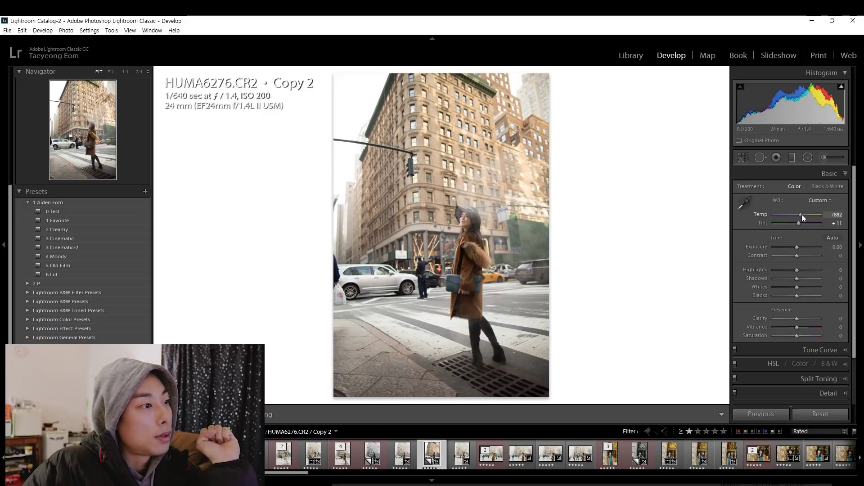
{"action": "left_click_drag", "start_coordinate": [801, 215], "coordinate": [800, 216]}
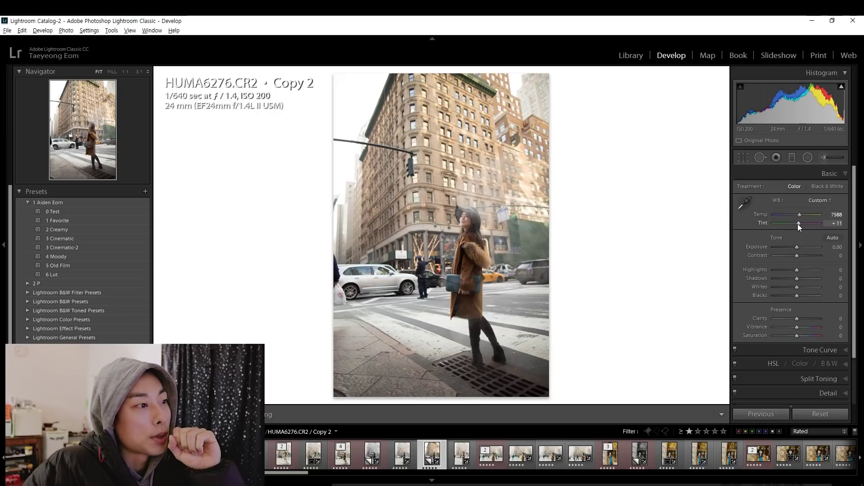
Step: Adjust the photo's white balance tint to +10
{"action": "left_click_drag", "start_coordinate": [796, 223], "coordinate": [796, 222]}
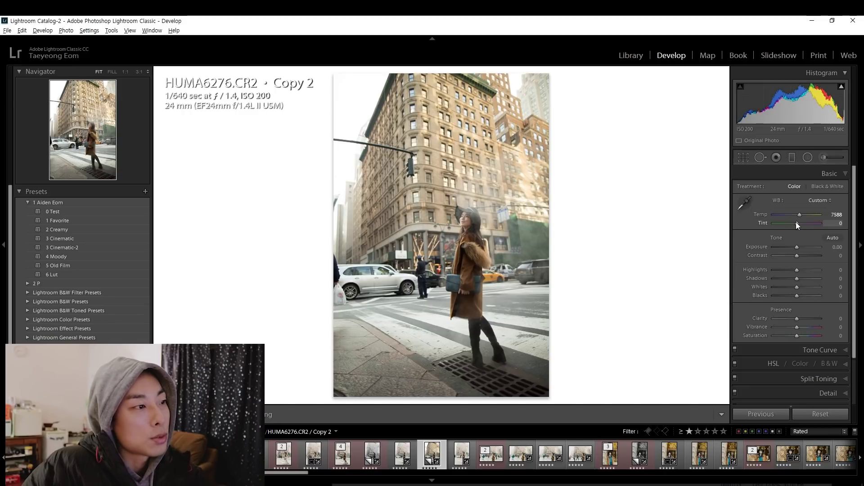
{"action": "left_click_drag", "start_coordinate": [796, 222], "coordinate": [798, 222]}
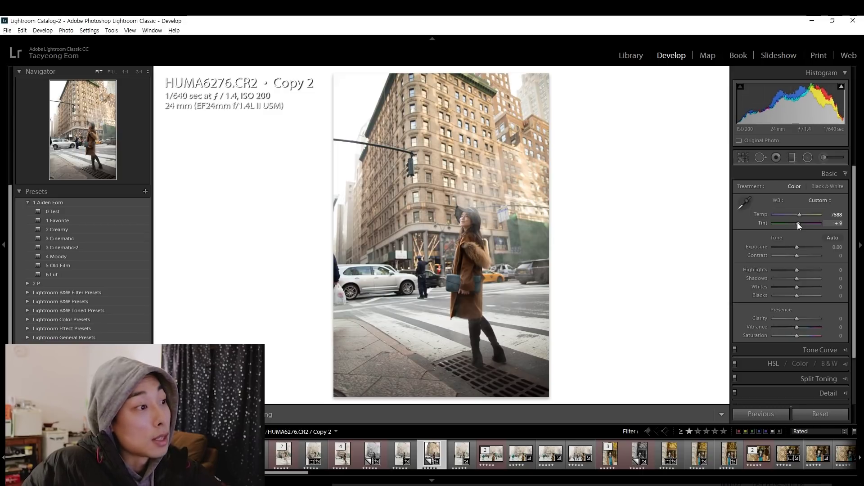
{"action": "left_click_drag", "start_coordinate": [841, 224], "coordinate": [837, 223]}
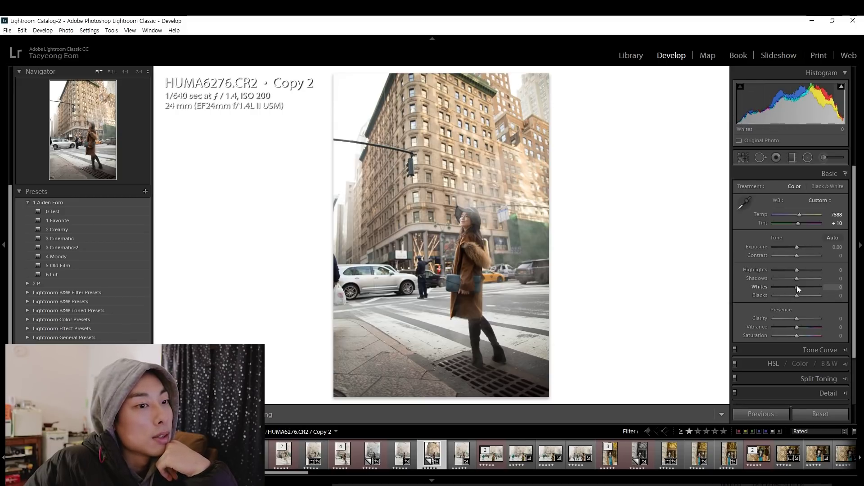
Step: Set the photo's Whites to -41, Blacks to +12 and Shadows to +39
{"action": "mouse_move", "coordinate": [796, 286]}
{"action": "left_mouse_down"}
{"action": "mouse_move", "coordinate": [787, 285]}
{"action": "mouse_move", "coordinate": [801, 293]}
{"action": "left_mouse_up"}
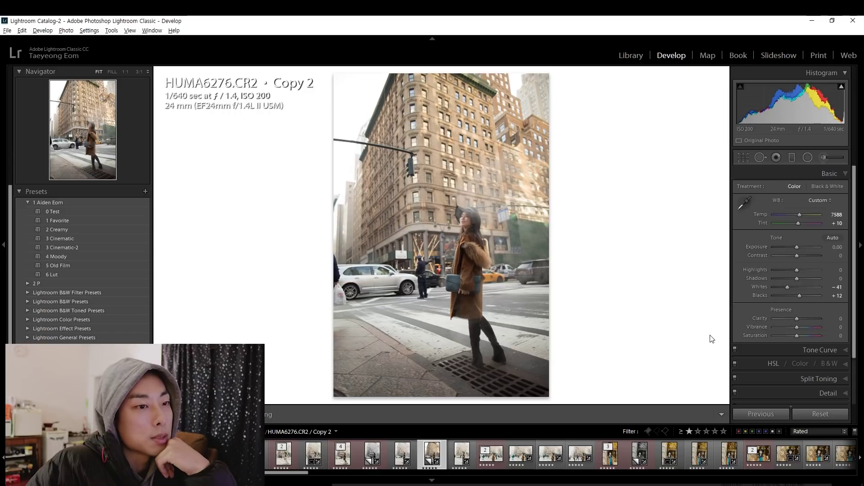
{"action": "left_click", "coordinate": [786, 290]}
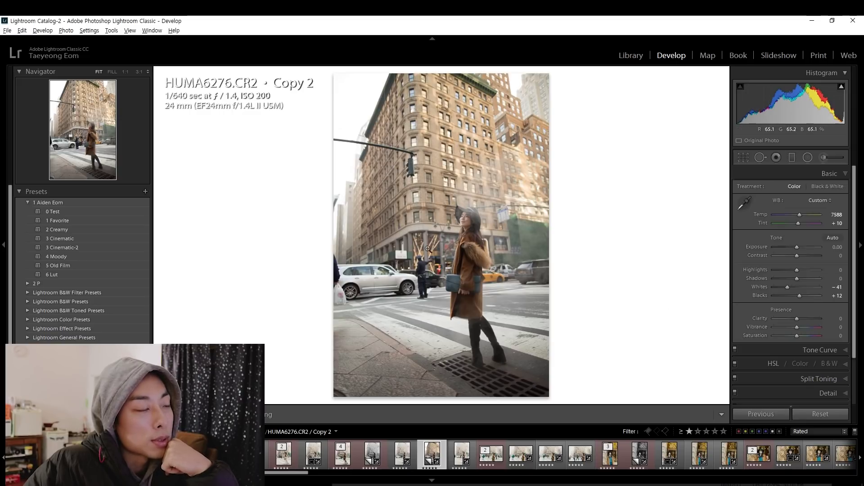
{"action": "left_click_drag", "start_coordinate": [799, 279], "coordinate": [808, 280]}
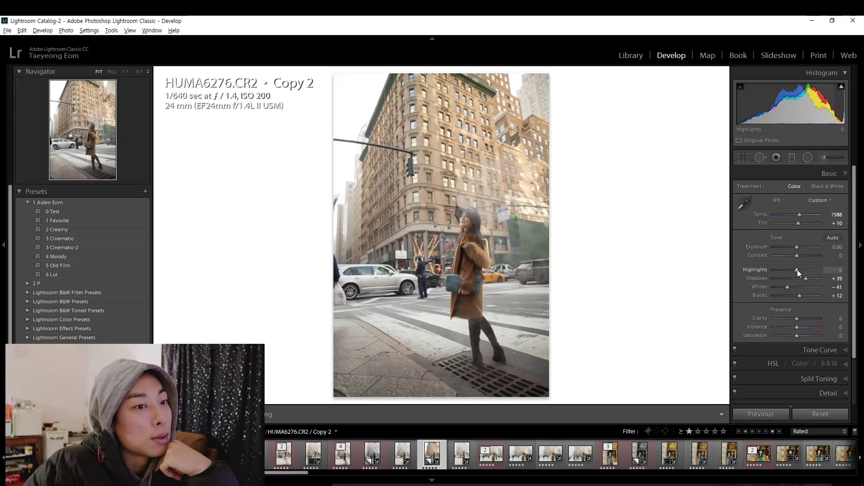
Step: Lower the photo's Highlights slightly to -6
{"action": "left_click_drag", "start_coordinate": [797, 269], "coordinate": [785, 269]}
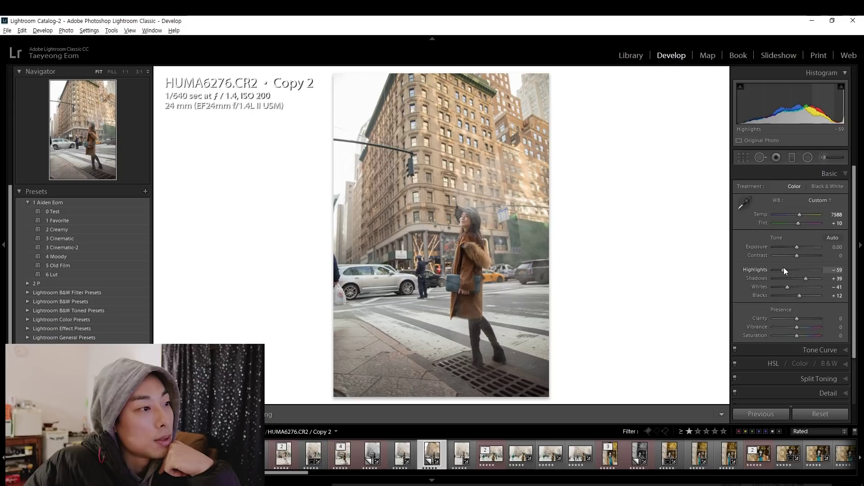
{"action": "mouse_move", "coordinate": [790, 270]}
{"action": "left_mouse_down"}
{"action": "mouse_move", "coordinate": [800, 270]}
{"action": "mouse_move", "coordinate": [792, 269]}
{"action": "left_mouse_up"}
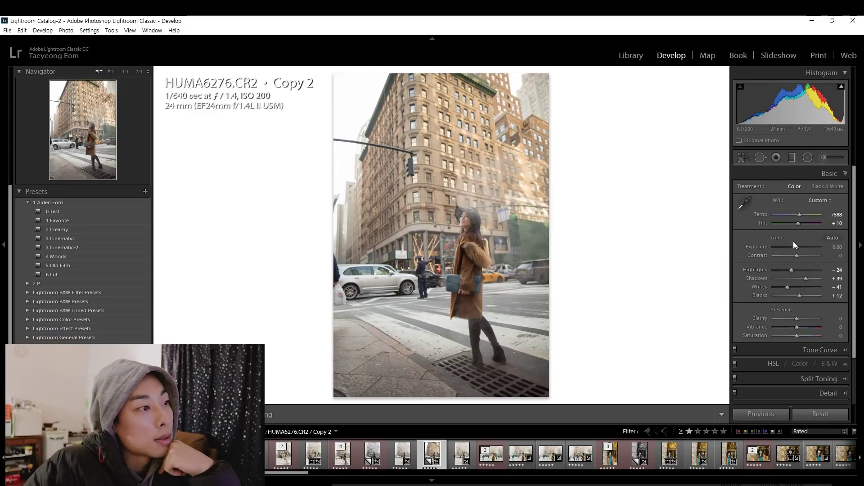
{"action": "double_click", "coordinate": [794, 269]}
{"action": "left_click_drag", "start_coordinate": [797, 270], "coordinate": [796, 269]}
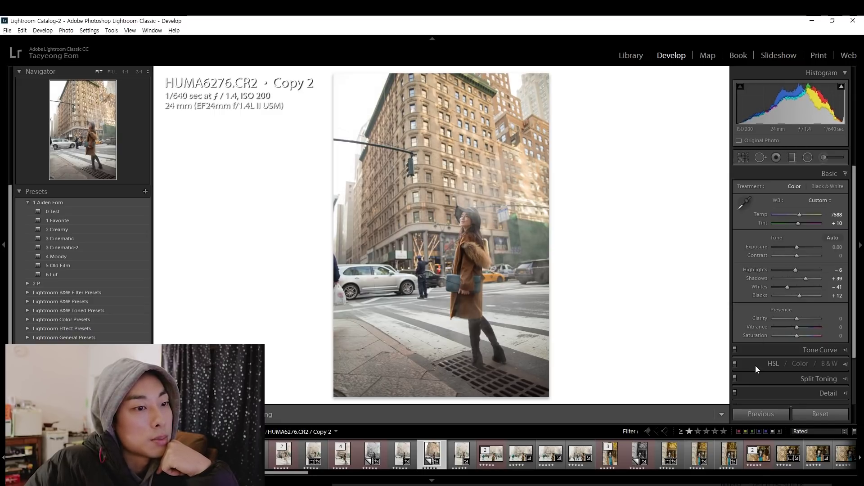
Step: Reduce the photo's overall Saturation to -8
{"action": "scroll", "coordinate": [751, 308], "scroll_direction": "down", "scroll_amount": 1}
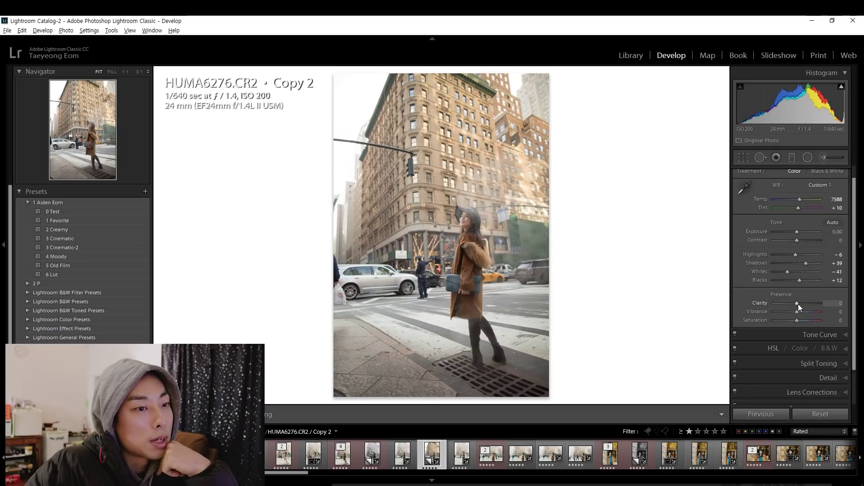
{"action": "scroll", "coordinate": [748, 301], "scroll_direction": "up", "scroll_amount": 1}
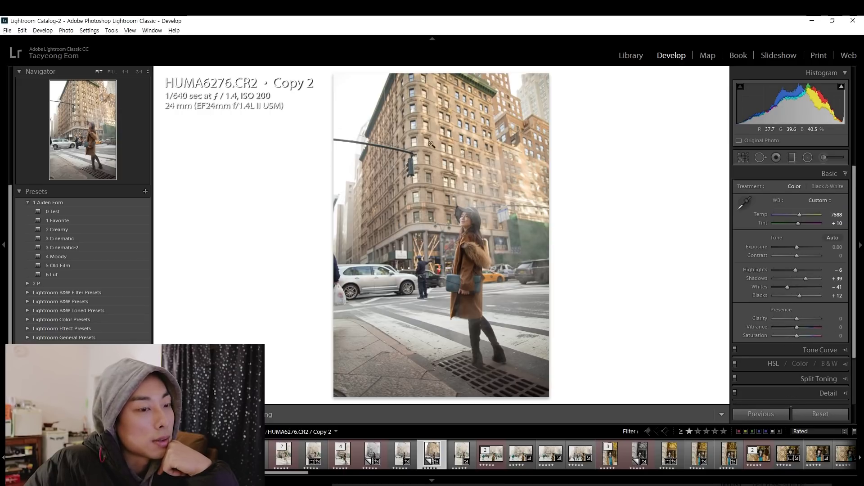
{"action": "left_click_drag", "start_coordinate": [797, 335], "coordinate": [795, 335]}
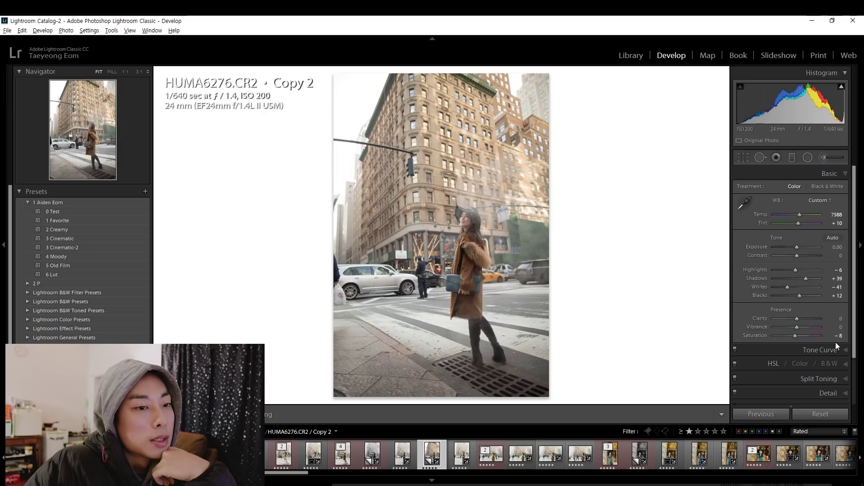
Step: Shape the RGB tone curve into a gentle S with a lowered shadow point, a midpoint at 49/49 % and a raised highlight point
{"action": "left_click", "coordinate": [845, 351]}
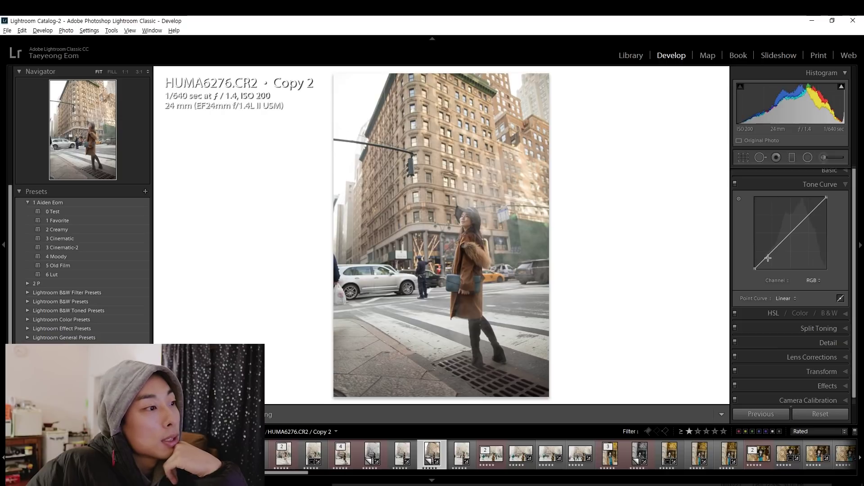
{"action": "left_click_drag", "start_coordinate": [768, 258], "coordinate": [771, 258]}
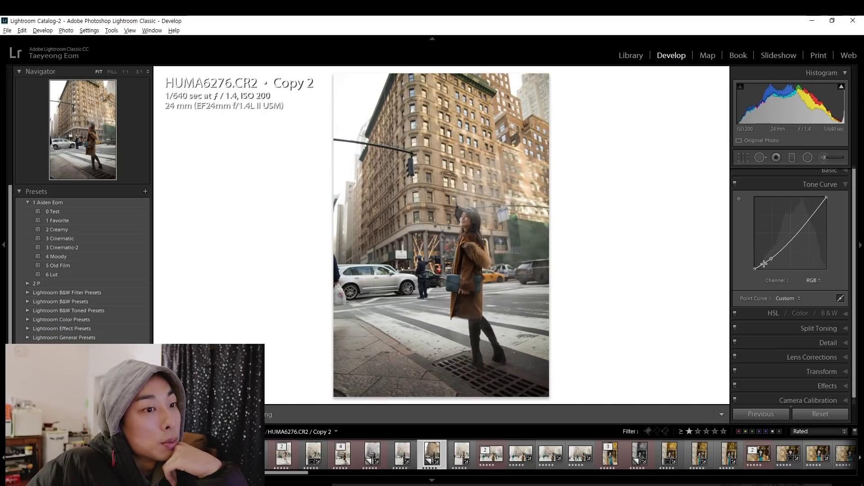
{"action": "left_click_drag", "start_coordinate": [772, 259], "coordinate": [768, 258]}
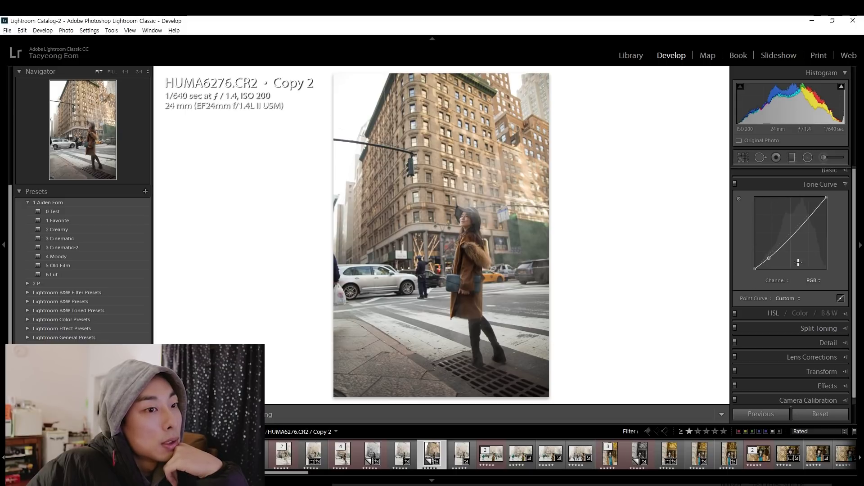
{"action": "left_click_drag", "start_coordinate": [792, 237], "coordinate": [790, 234]}
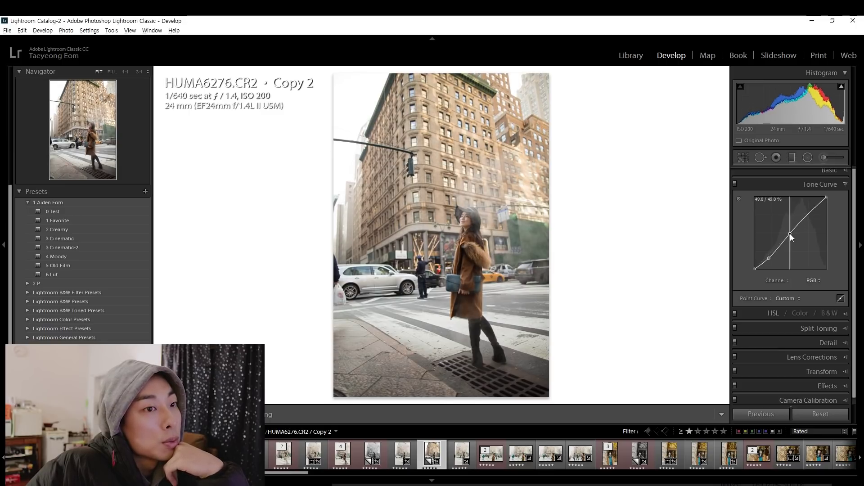
{"action": "left_click", "coordinate": [812, 211]}
{"action": "left_click_drag", "start_coordinate": [811, 211], "coordinate": [811, 210]}
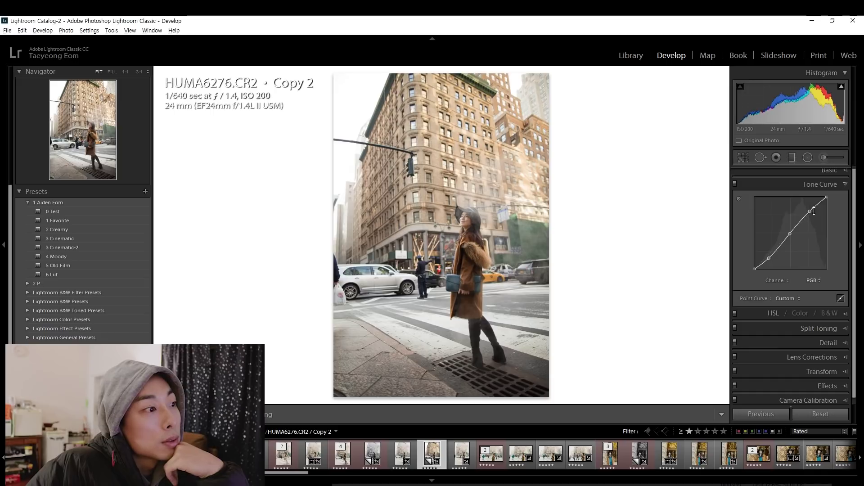
Step: Fade the tone curve by lowering its white end point and raising its black end point, adding a lowered point in the deep shadows
{"action": "left_click_drag", "start_coordinate": [827, 199], "coordinate": [828, 203]}
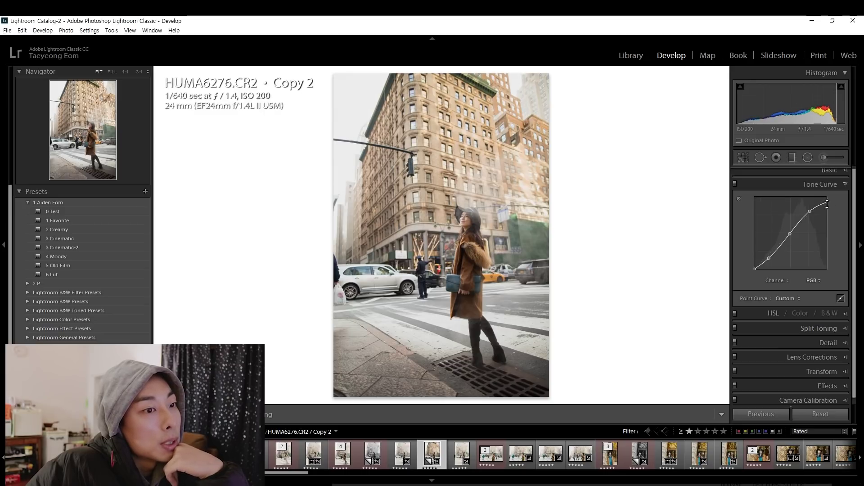
{"action": "mouse_move", "coordinate": [756, 267]}
{"action": "left_mouse_down"}
{"action": "mouse_move", "coordinate": [751, 258]}
{"action": "mouse_move", "coordinate": [746, 266]}
{"action": "left_mouse_up"}
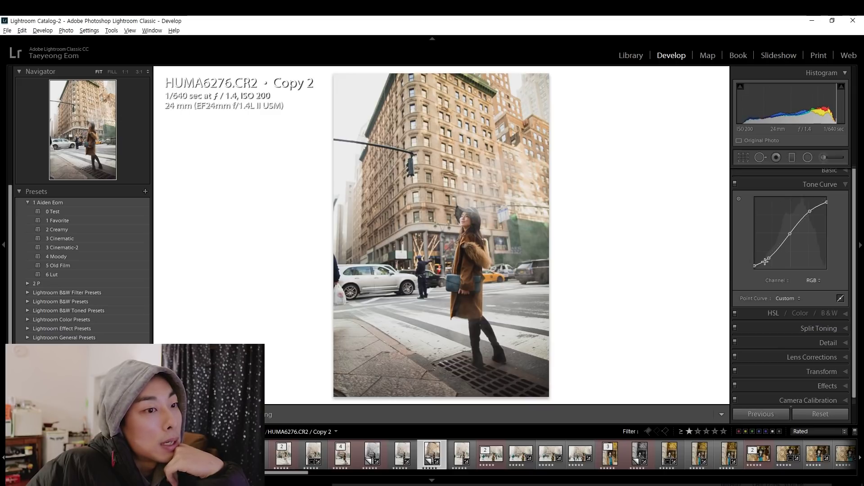
{"action": "left_click", "coordinate": [763, 263]}
{"action": "left_click_drag", "start_coordinate": [763, 264], "coordinate": [763, 266]}
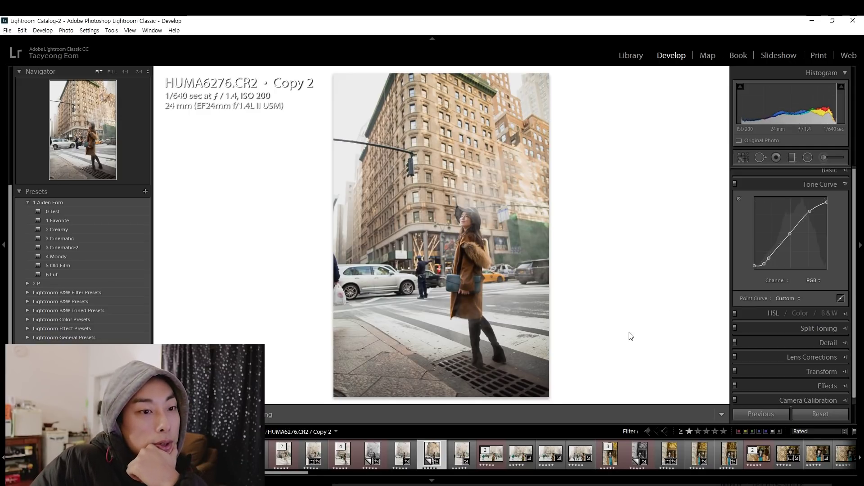
Step: Open the HSL adjustments and view Hue, Saturation and Luminance individually, ending with all three groups shown together
{"action": "left_click", "coordinate": [845, 315]}
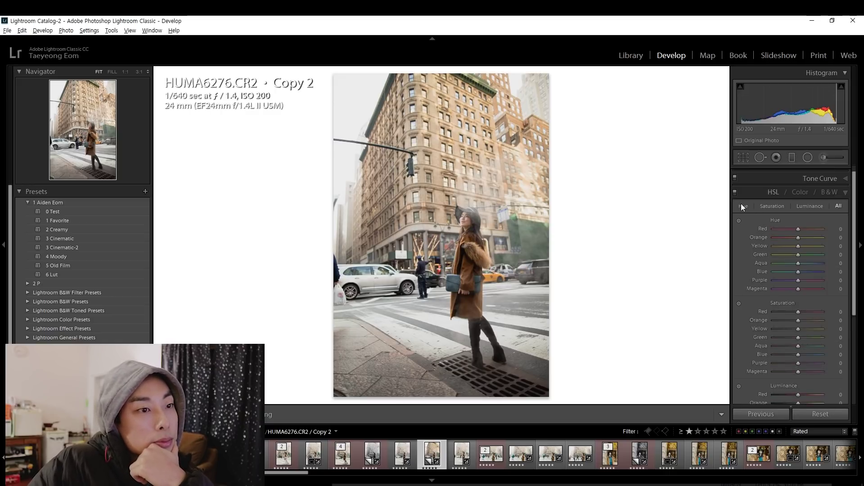
{"action": "left_click", "coordinate": [743, 208]}
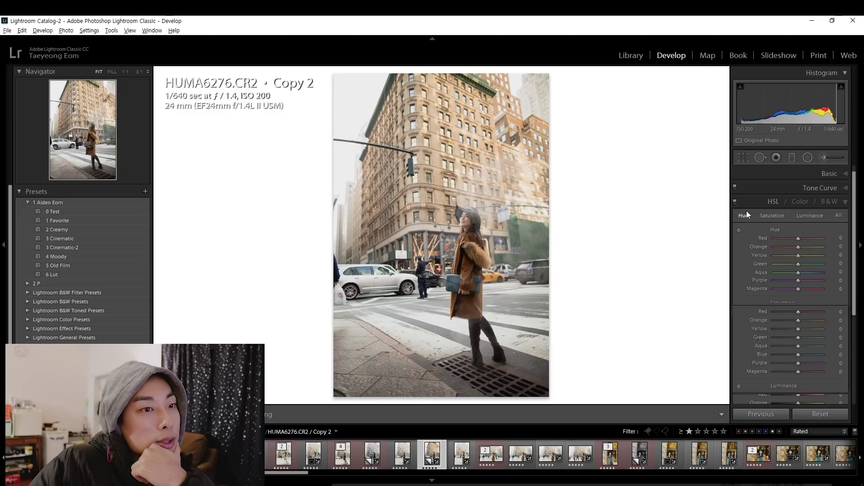
{"action": "left_click", "coordinate": [771, 215]}
{"action": "left_click", "coordinate": [811, 215]}
{"action": "left_click", "coordinate": [839, 216]}
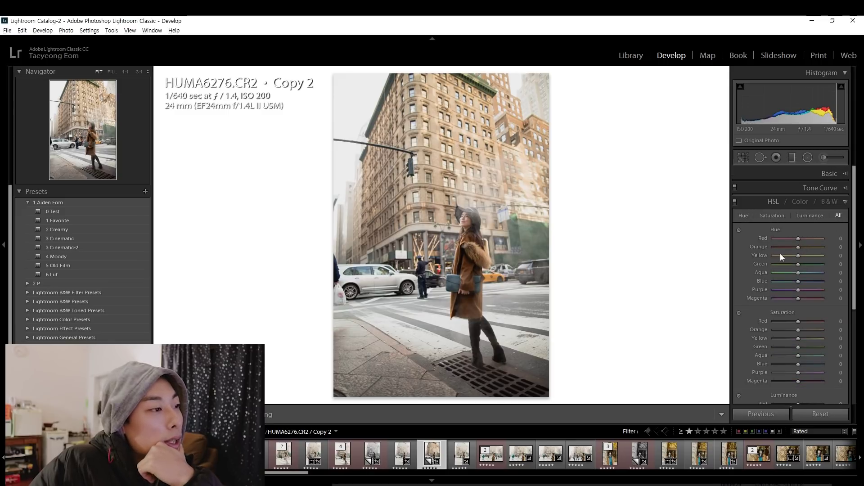
Step: Set the HSL saturation of Orange to -9
{"action": "scroll", "coordinate": [755, 265], "scroll_direction": "down", "scroll_amount": 1}
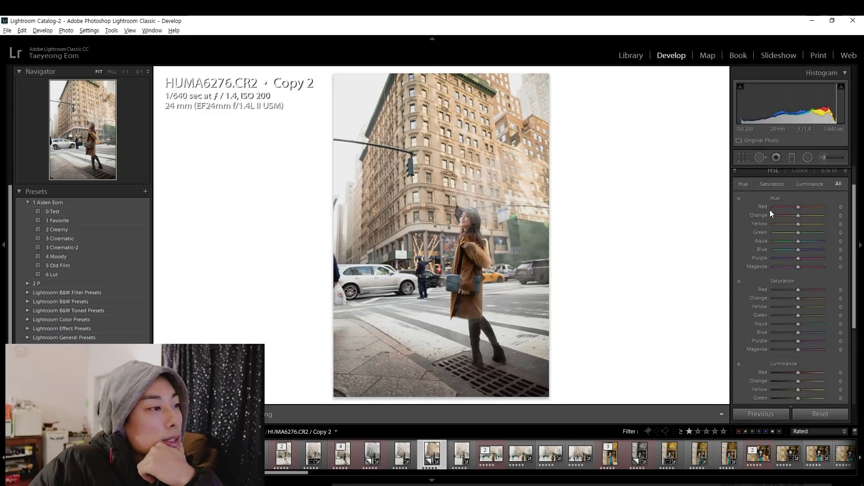
{"action": "scroll", "coordinate": [756, 329], "scroll_direction": "down", "scroll_amount": 1}
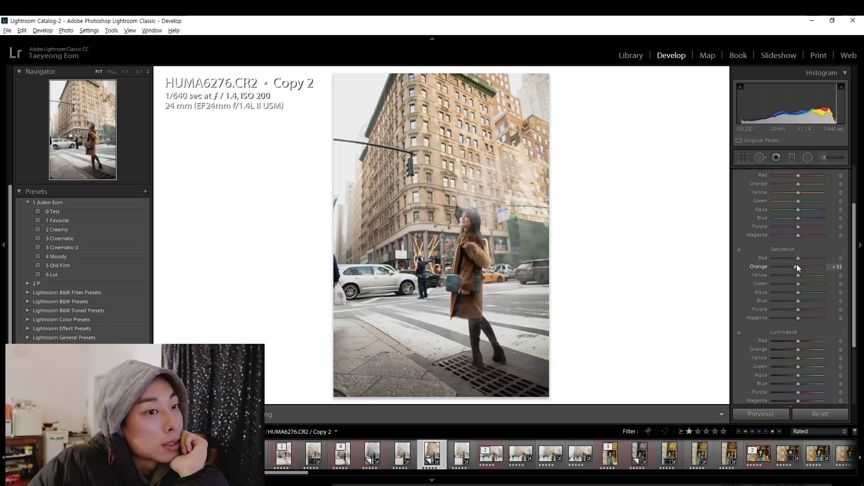
{"action": "left_click_drag", "start_coordinate": [796, 265], "coordinate": [797, 265]}
{"action": "left_click_drag", "start_coordinate": [798, 264], "coordinate": [798, 264]}
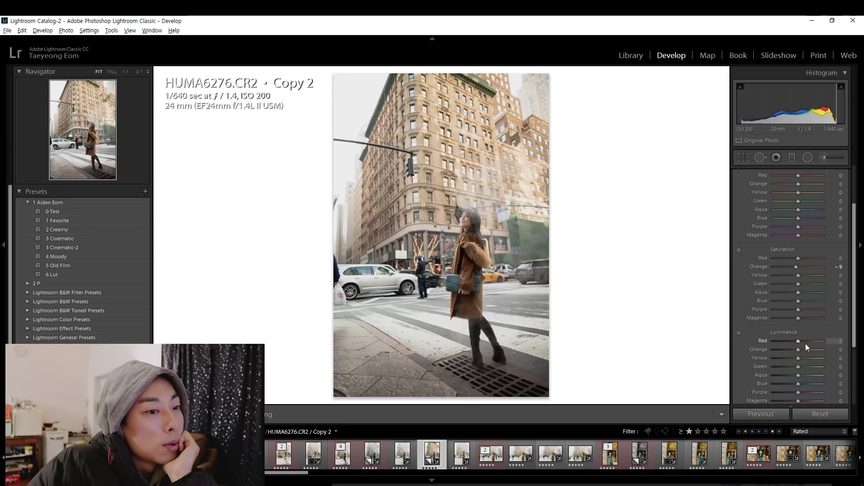
Step: Set the Orange luminance to +17, and reduce Green to -63 saturation and -57 luminance
{"action": "scroll", "coordinate": [782, 334], "scroll_direction": "down", "scroll_amount": 1}
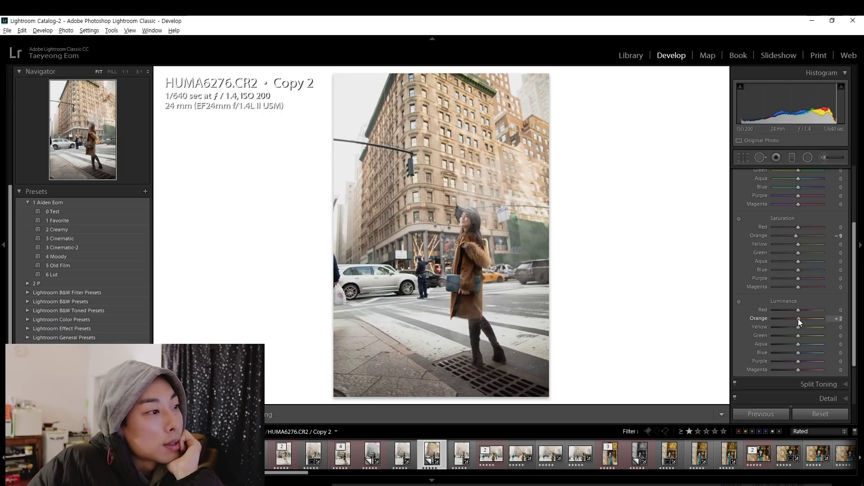
{"action": "scroll", "coordinate": [798, 318], "scroll_direction": "up", "scroll_amount": 7}
{"action": "scroll", "coordinate": [799, 320], "scroll_direction": "up", "scroll_amount": 4}
{"action": "scroll", "coordinate": [806, 319], "scroll_direction": "down", "scroll_amount": 4}
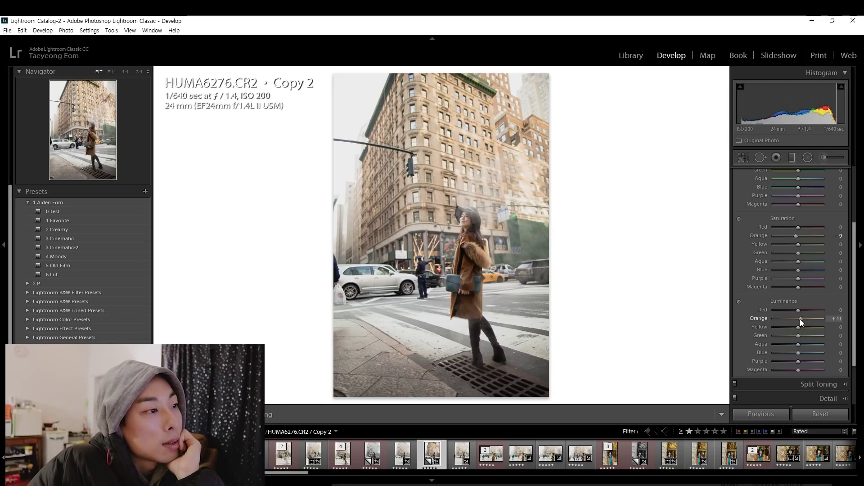
{"action": "scroll", "coordinate": [800, 320], "scroll_direction": "up", "scroll_amount": 6}
{"action": "scroll", "coordinate": [801, 320], "scroll_direction": "up", "scroll_amount": 4}
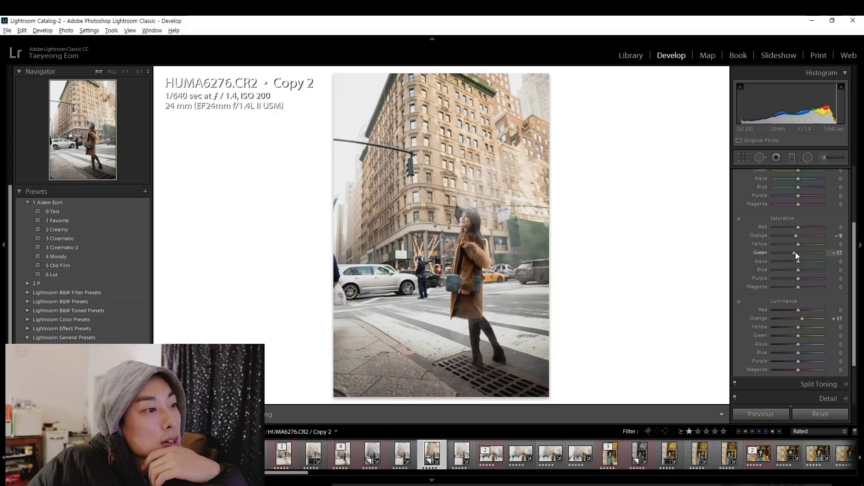
{"action": "left_click_drag", "start_coordinate": [792, 250], "coordinate": [793, 252]}
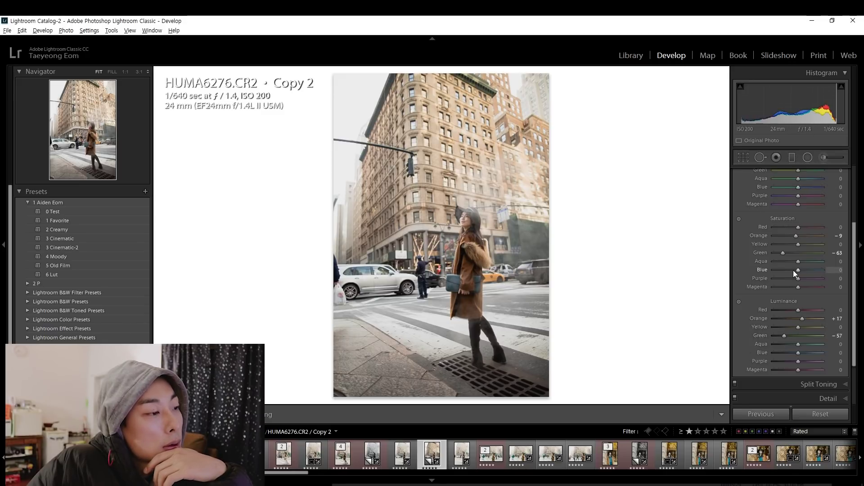
Step: Adjust the Blue channel to hue -11, saturation +39 and luminance +69
{"action": "mouse_move", "coordinate": [798, 270]}
{"action": "left_mouse_down"}
{"action": "mouse_move", "coordinate": [809, 272]}
{"action": "mouse_move", "coordinate": [783, 271]}
{"action": "mouse_move", "coordinate": [808, 271]}
{"action": "left_mouse_up"}
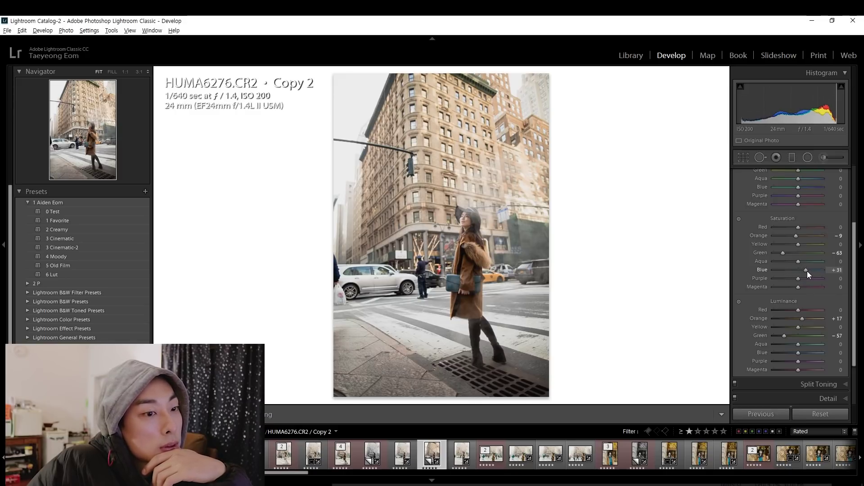
{"action": "left_click_drag", "start_coordinate": [808, 271], "coordinate": [809, 271]}
{"action": "left_click_drag", "start_coordinate": [798, 352], "coordinate": [817, 352]}
{"action": "mouse_move", "coordinate": [798, 187]}
{"action": "left_mouse_down"}
{"action": "mouse_move", "coordinate": [807, 190]}
{"action": "mouse_move", "coordinate": [796, 186]}
{"action": "left_mouse_up"}
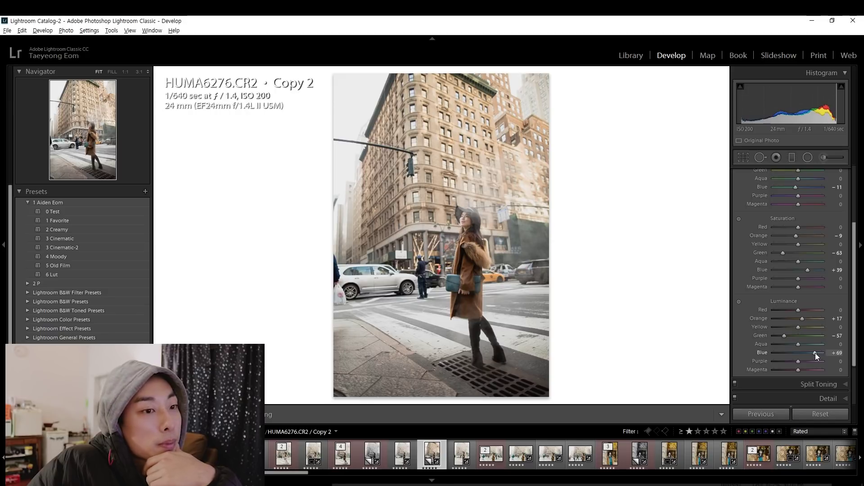
Step: Raise the Blue channel to saturation +48 and luminance +83
{"action": "left_click_drag", "start_coordinate": [809, 266], "coordinate": [810, 268]}
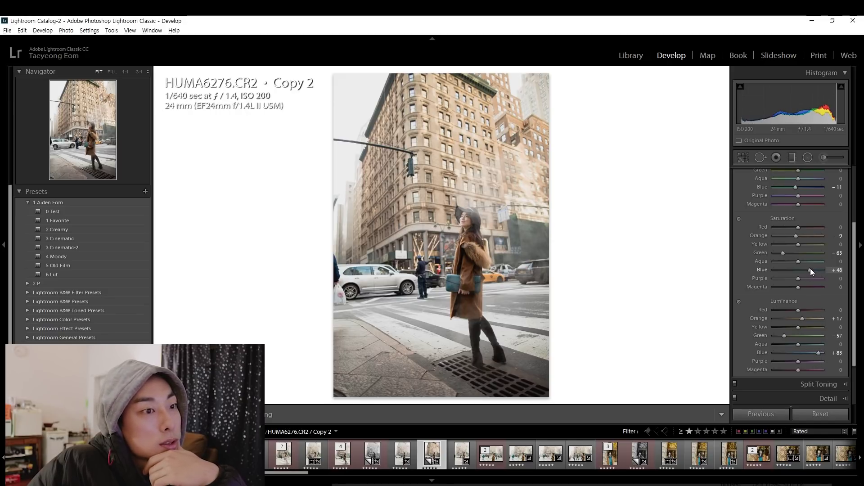
Step: Split tone the highlights with hue 56 and saturation 4
{"action": "scroll", "coordinate": [747, 282], "scroll_direction": "down", "scroll_amount": 3}
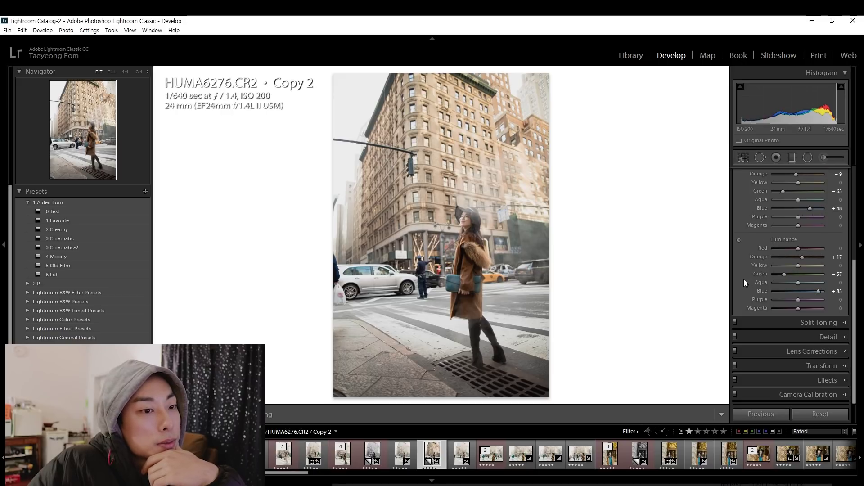
{"action": "left_click", "coordinate": [845, 323]}
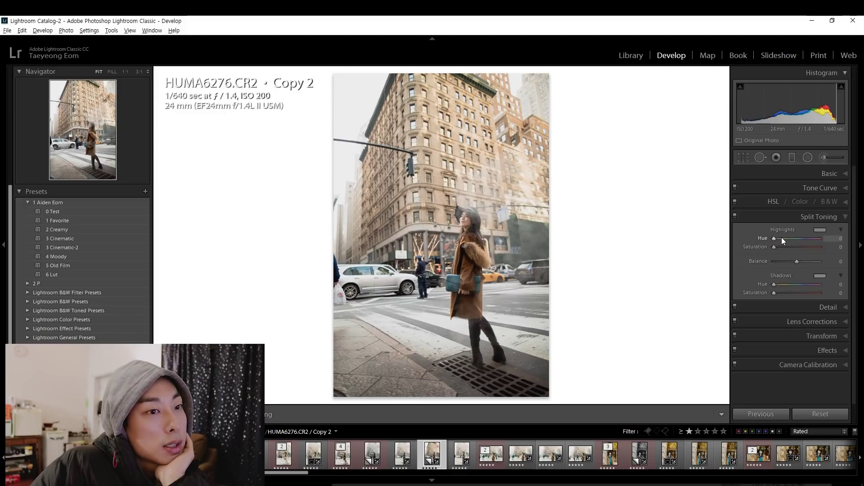
{"action": "left_click", "coordinate": [786, 238]}
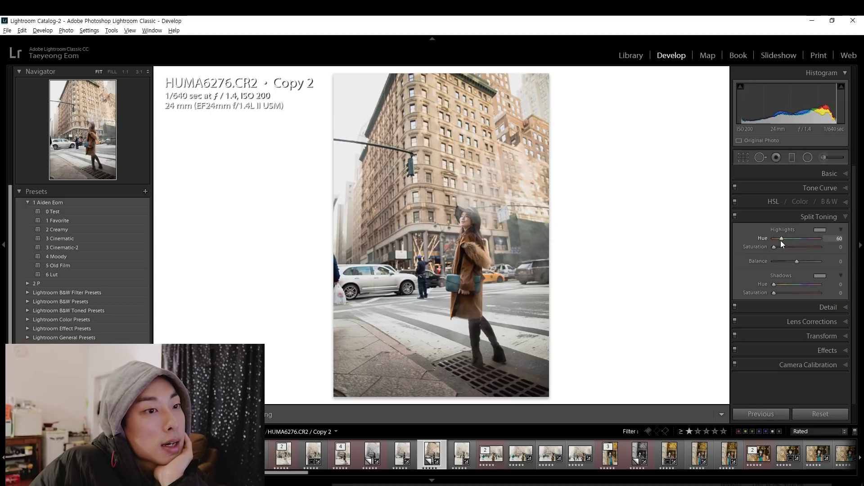
{"action": "left_click_drag", "start_coordinate": [780, 239], "coordinate": [778, 240]}
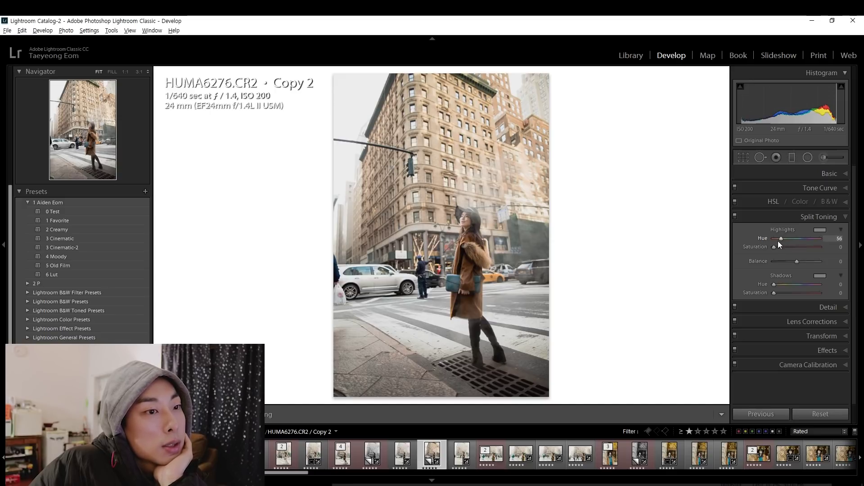
{"action": "left_click", "coordinate": [831, 246]}
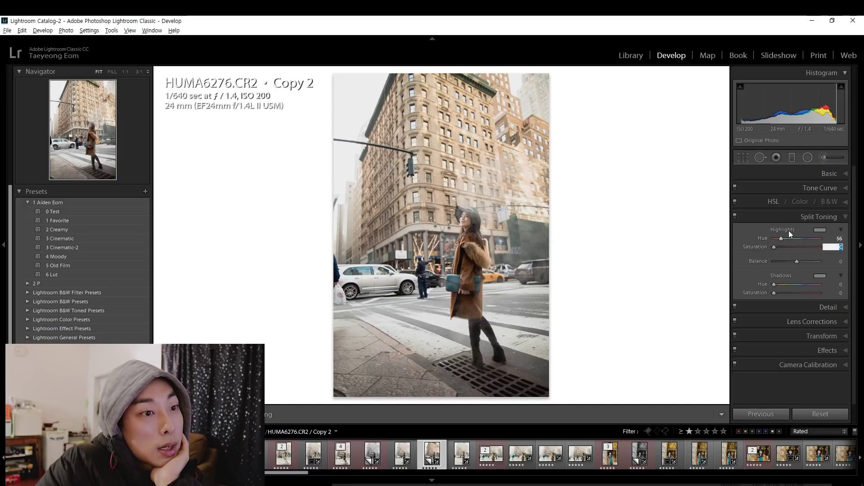
{"action": "type", "text": "4"}
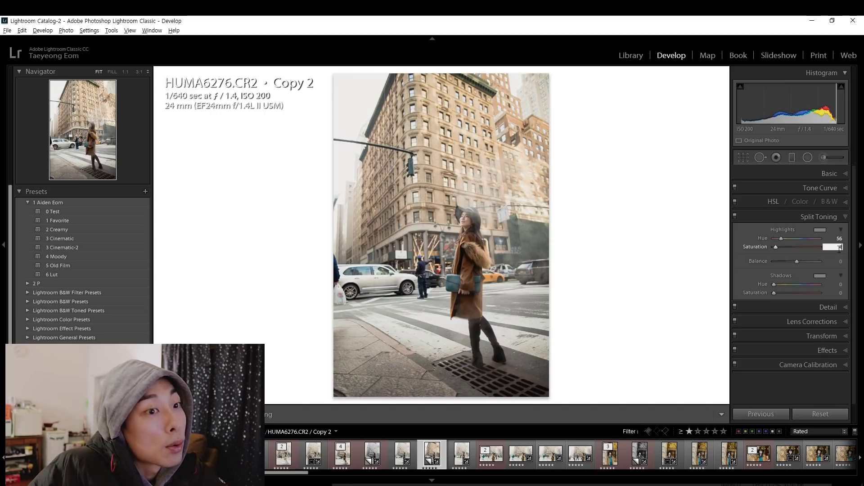
{"action": "key", "text": "BackSpace"}
{"action": "type", "text": "0"}
{"action": "type", "text": "4"}
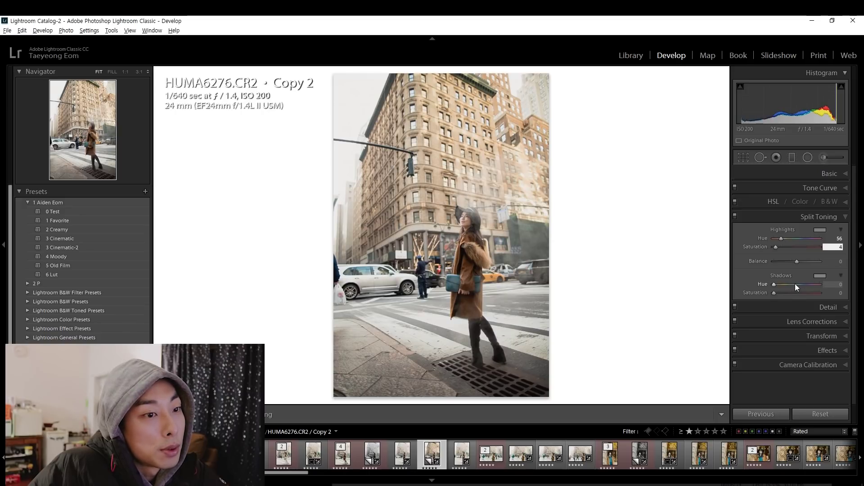
{"action": "key", "text": "Return"}
Step: Split tone the shadows with hue 222 and saturation 4
{"action": "left_click_drag", "start_coordinate": [803, 284], "coordinate": [800, 284]}
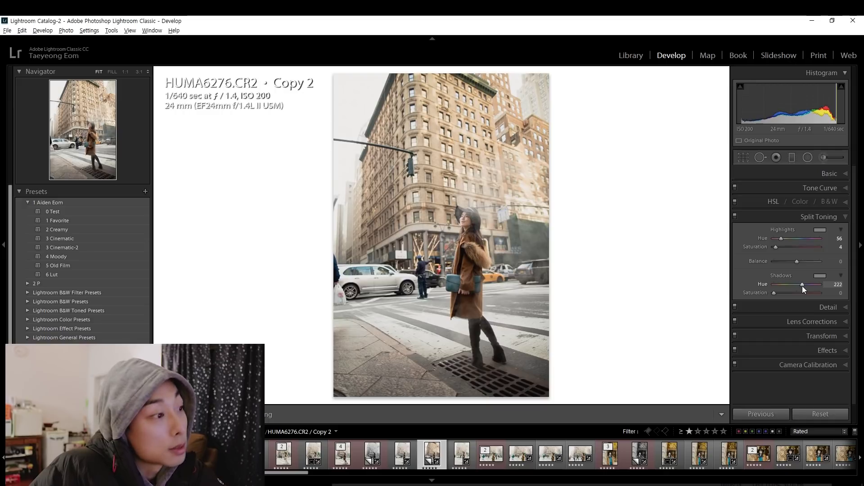
{"action": "left_click", "coordinate": [832, 293]}
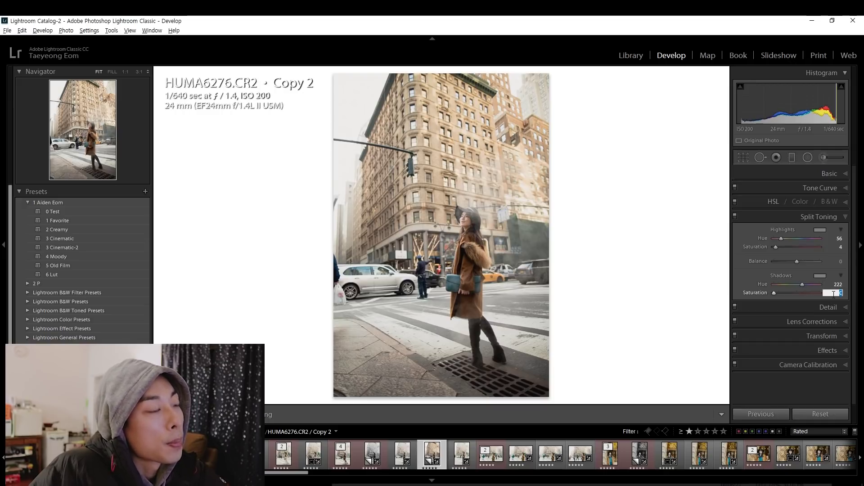
{"action": "type", "text": "4"}
{"action": "key", "text": "Return"}
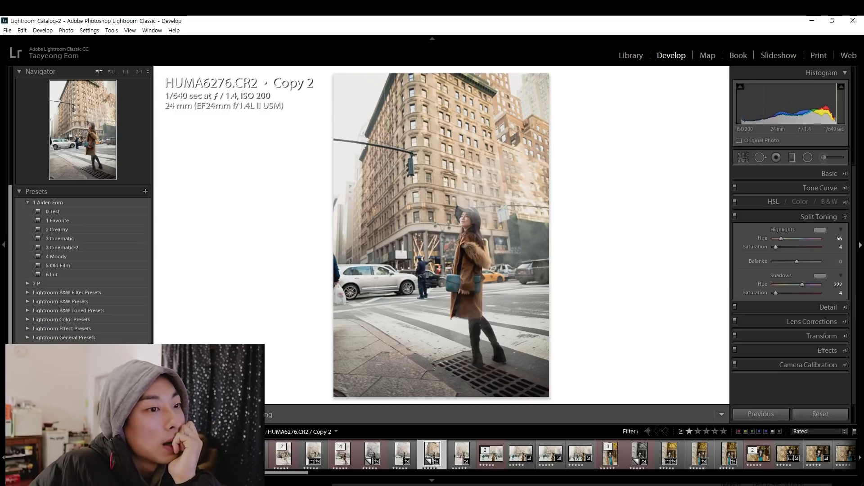
Step: Sharpen the photo with Amount 50 and Masking 15
{"action": "left_click", "coordinate": [844, 307]}
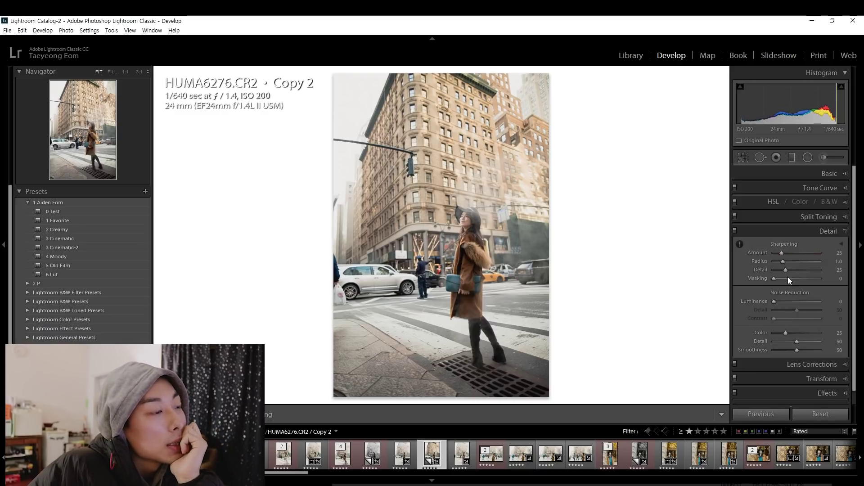
{"action": "left_click", "coordinate": [787, 254]}
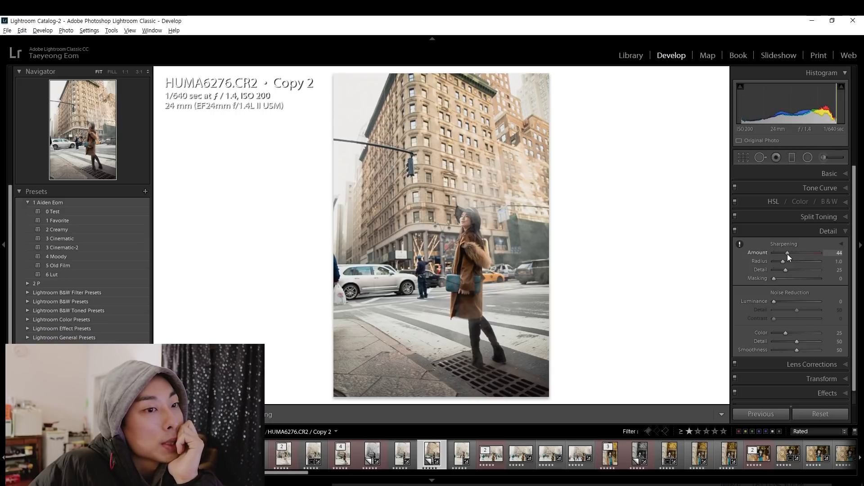
{"action": "left_click_drag", "start_coordinate": [788, 254], "coordinate": [790, 254]}
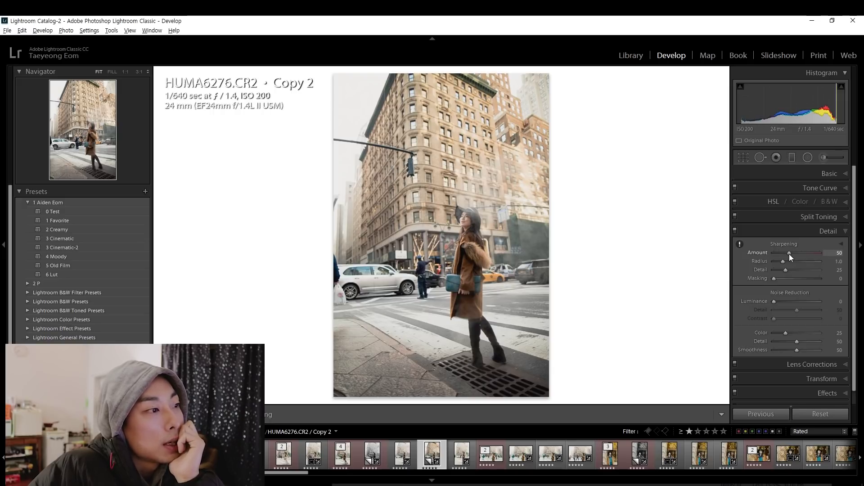
{"action": "left_click", "coordinate": [782, 279]}
{"action": "left_click_drag", "start_coordinate": [779, 279], "coordinate": [781, 278]}
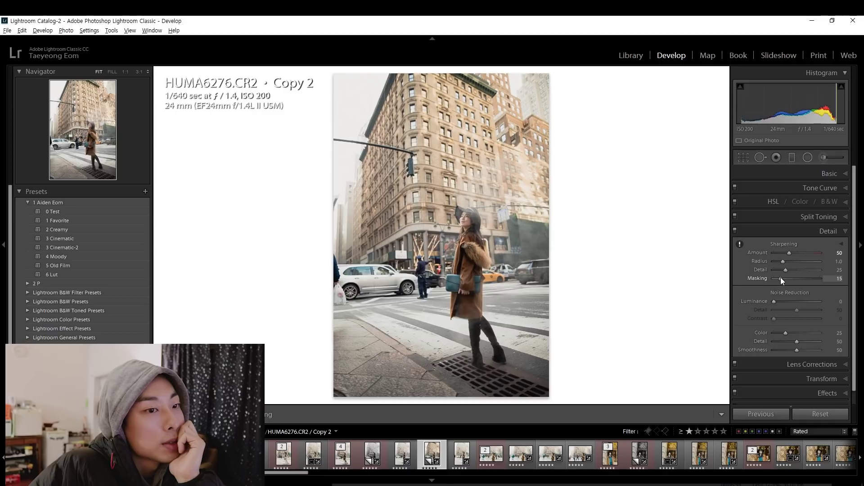
Step: Try luminance noise reduction up to 17 and return it to 0
{"action": "left_click", "coordinate": [780, 302]}
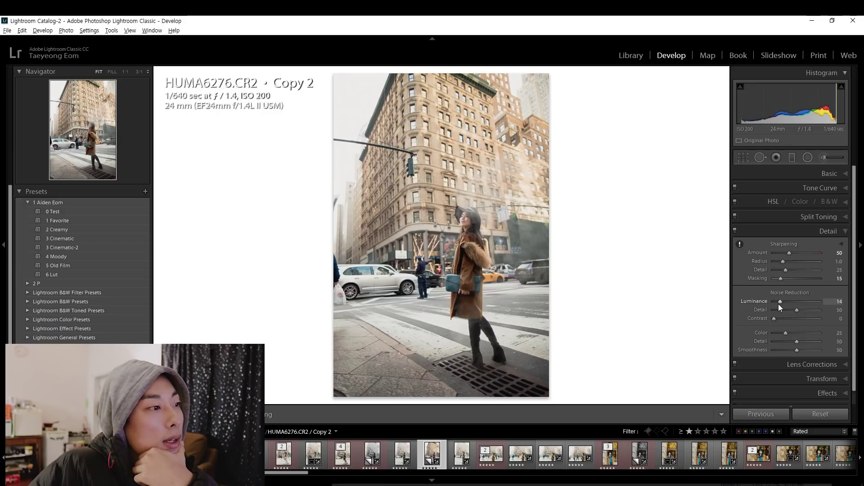
{"action": "left_click_drag", "start_coordinate": [787, 302], "coordinate": [782, 303]}
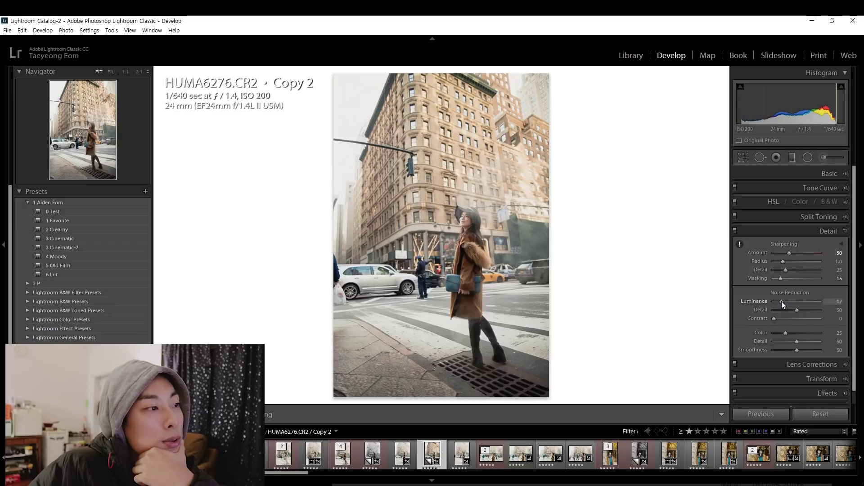
{"action": "left_click_drag", "start_coordinate": [776, 303], "coordinate": [759, 290]}
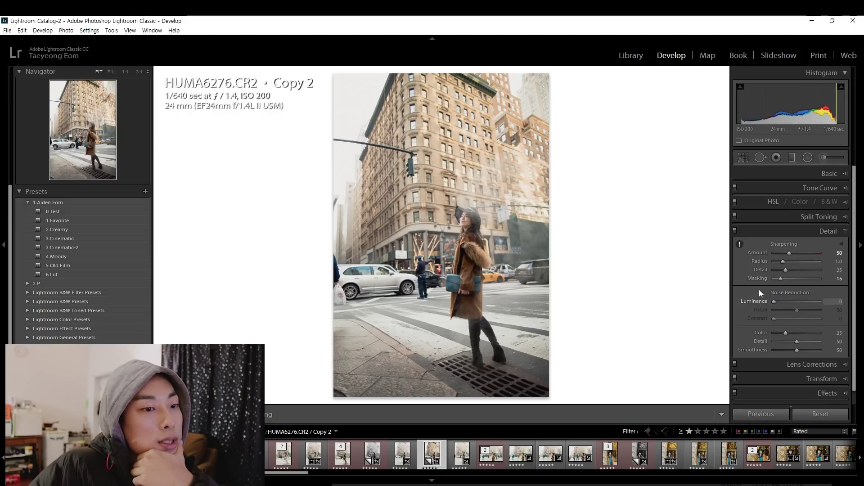
Step: Look over the manual Lens Corrections and the Transform adjustments
{"action": "scroll", "coordinate": [748, 302], "scroll_direction": "down", "scroll_amount": 1}
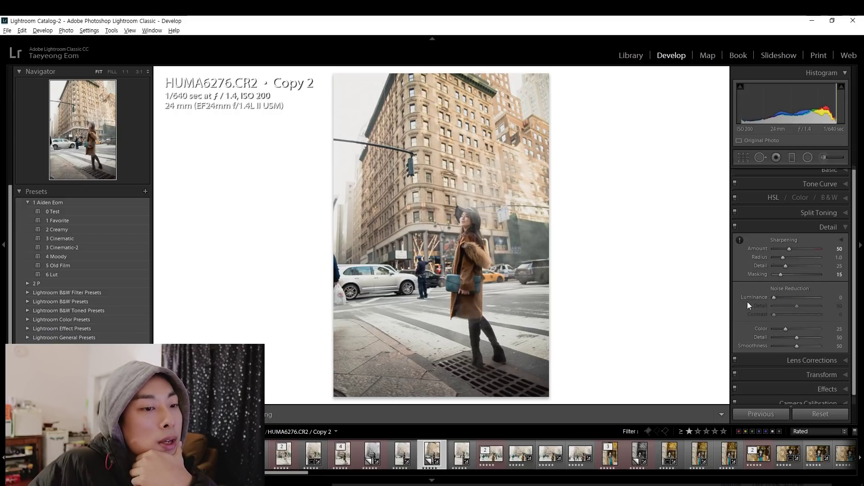
{"action": "left_click", "coordinate": [845, 364]}
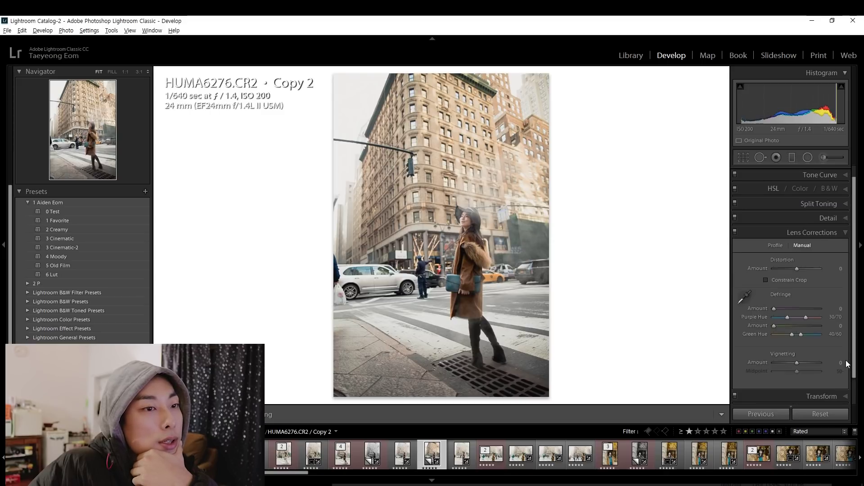
{"action": "left_click", "coordinate": [843, 231]}
{"action": "left_click", "coordinate": [847, 247]}
{"action": "left_click", "coordinate": [846, 246]}
{"action": "left_click", "coordinate": [846, 260]}
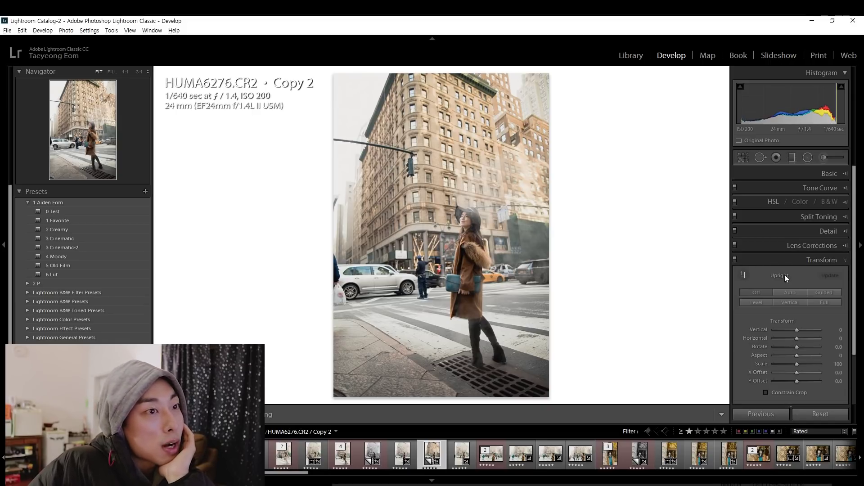
Step: Crop the photo slightly tighter at its original aspect ratio, trimming the right and bottom edges of the scene
{"action": "left_click", "coordinate": [744, 158]}
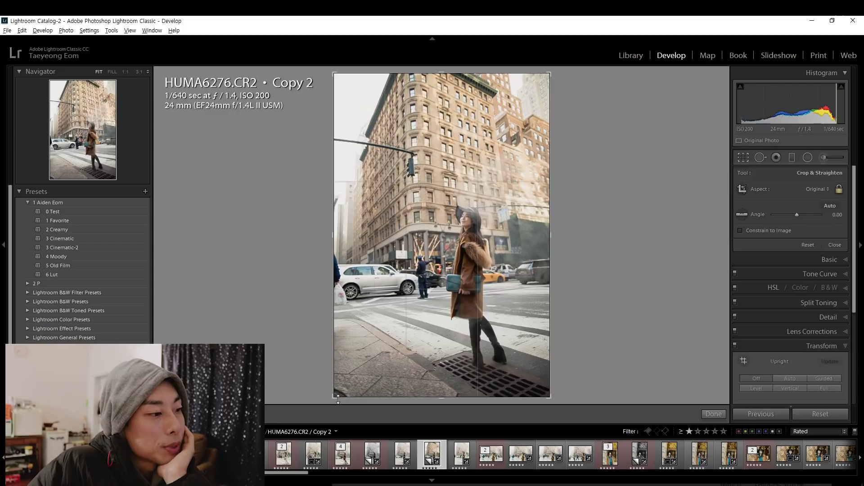
{"action": "left_click_drag", "start_coordinate": [335, 399], "coordinate": [339, 388]}
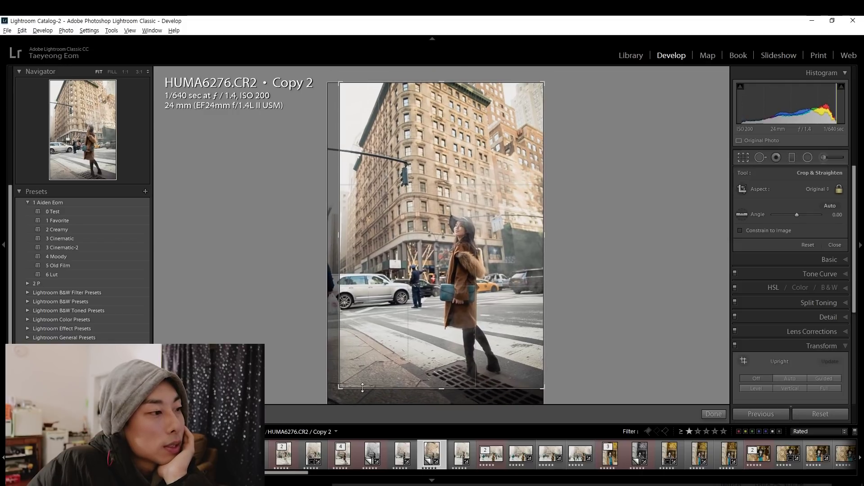
{"action": "left_click_drag", "start_coordinate": [487, 338], "coordinate": [509, 349]}
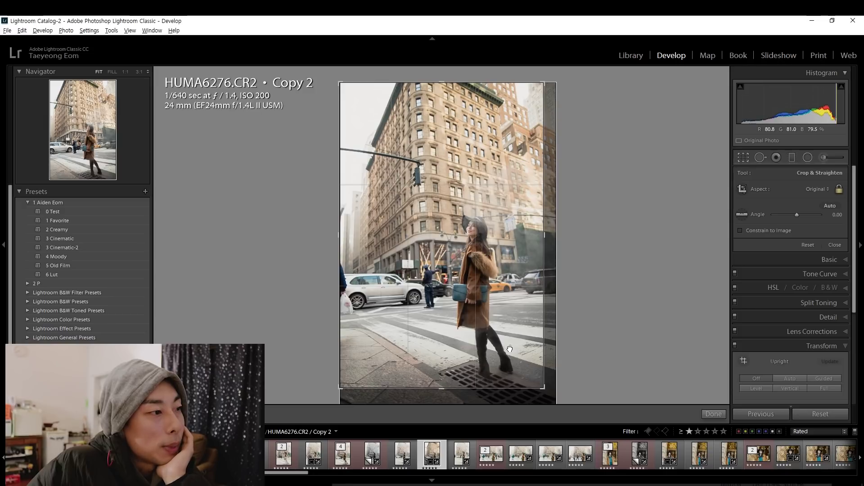
{"action": "double_click", "coordinate": [475, 311]}
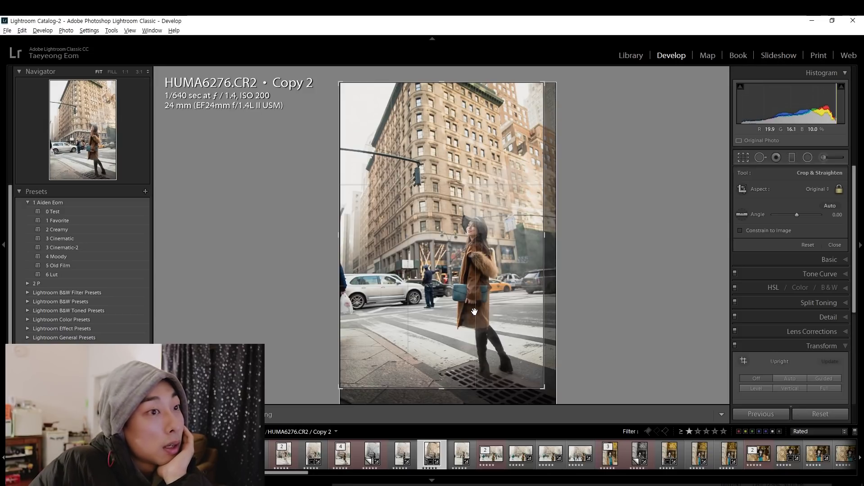
Step: Reposition the photo within the crop frame, keeping the woman's feet clear of the lower edge, and apply the crop
{"action": "left_click", "coordinate": [743, 157]}
{"action": "left_click_drag", "start_coordinate": [473, 232], "coordinate": [476, 230]}
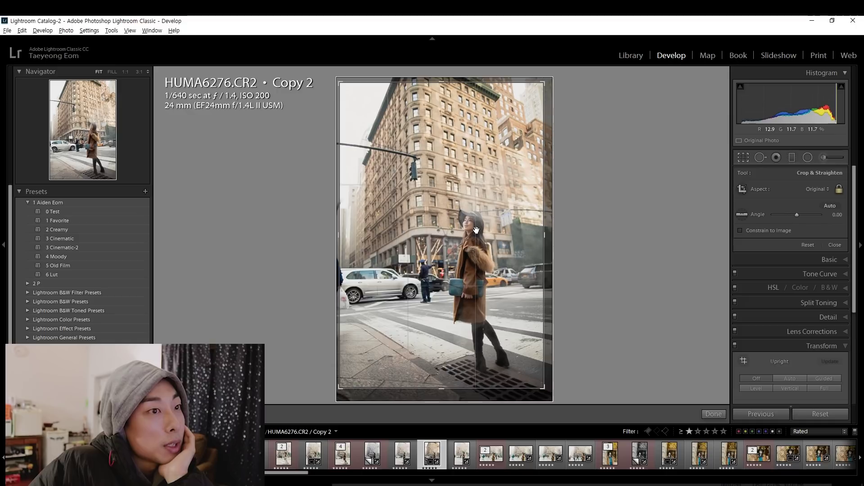
{"action": "key", "text": "Return"}
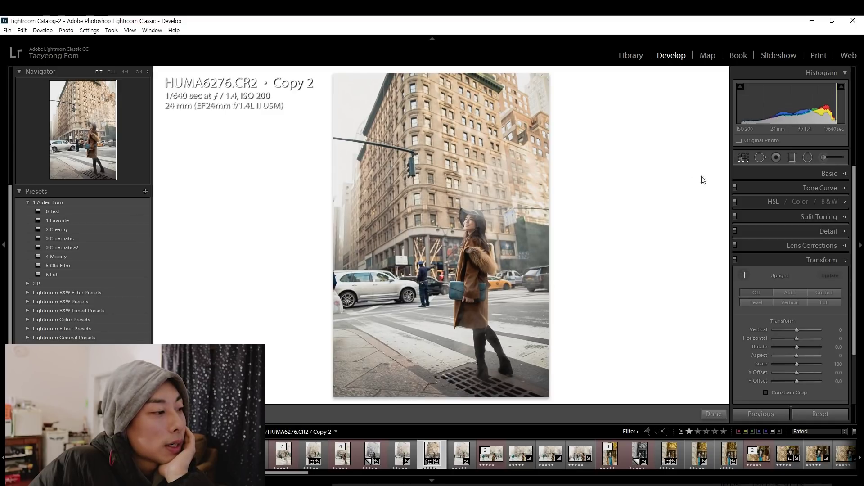
{"action": "key", "text": "r"}
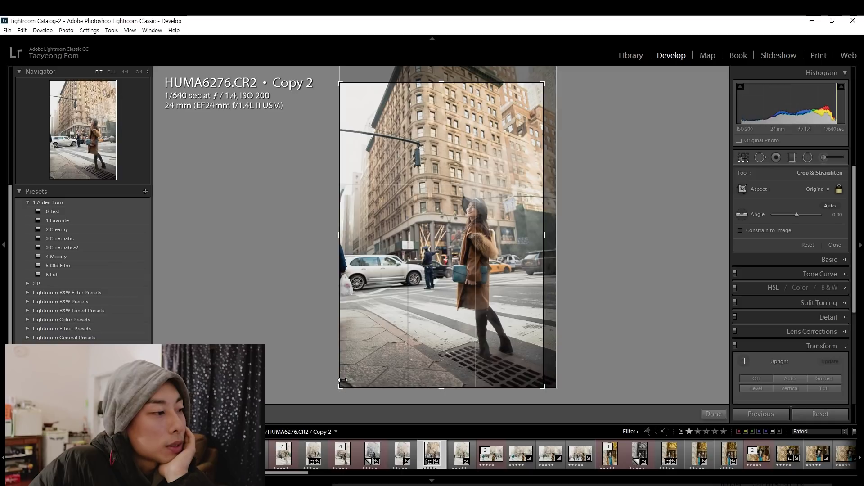
{"action": "left_click_drag", "start_coordinate": [458, 310], "coordinate": [457, 325]}
{"action": "key", "text": "Return"}
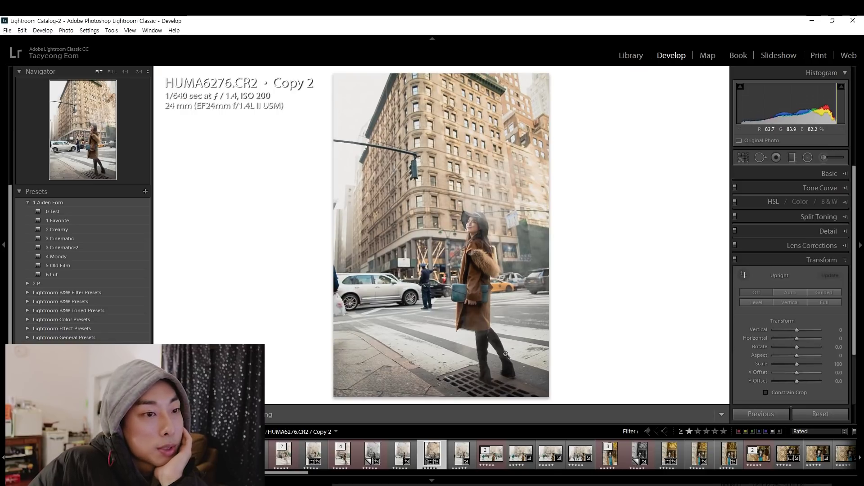
Step: Try the post-crop vignetting amount in the Effects adjustments and reset it to 0
{"action": "scroll", "coordinate": [760, 276], "scroll_direction": "down", "scroll_amount": 2}
{"action": "scroll", "coordinate": [733, 296], "scroll_direction": "down", "scroll_amount": 2}
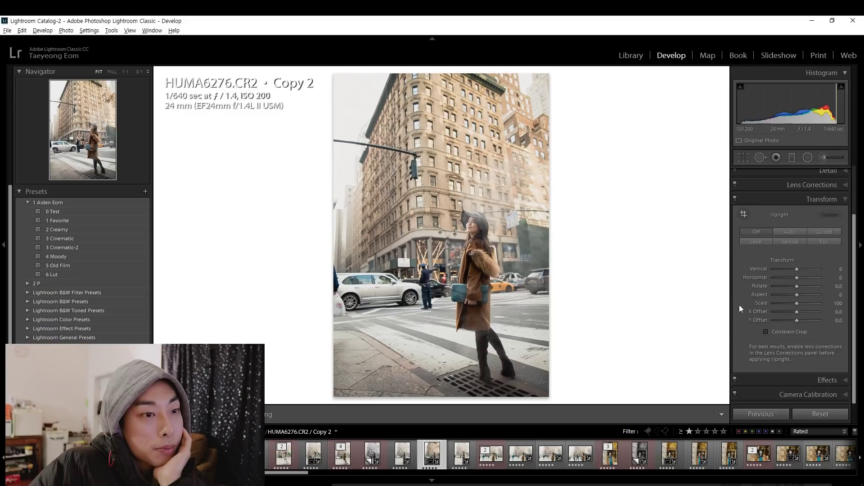
{"action": "left_click", "coordinate": [847, 379]}
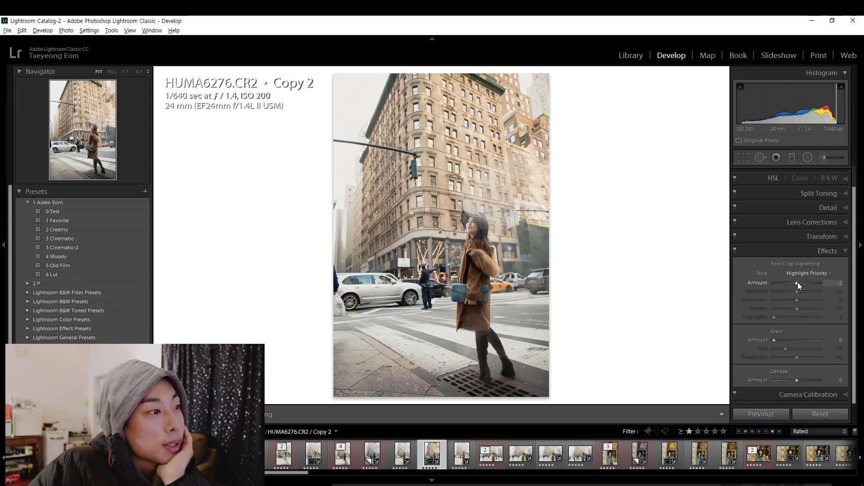
{"action": "left_click_drag", "start_coordinate": [798, 282], "coordinate": [798, 284]}
{"action": "left_click", "coordinate": [835, 283]}
{"action": "type", "text": "0"}
{"action": "key", "text": "Return"}
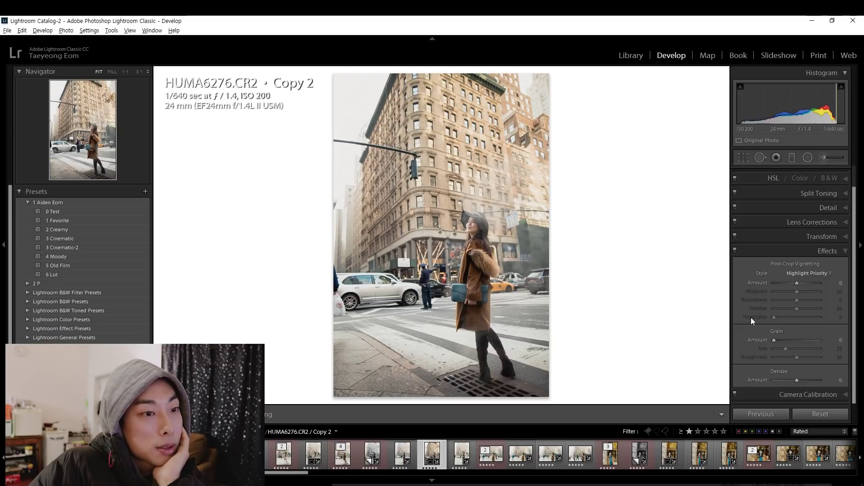
Step: Look over the Camera Calibration shadow tint and red, green and blue primary settings, and close them
{"action": "left_click", "coordinate": [843, 394]}
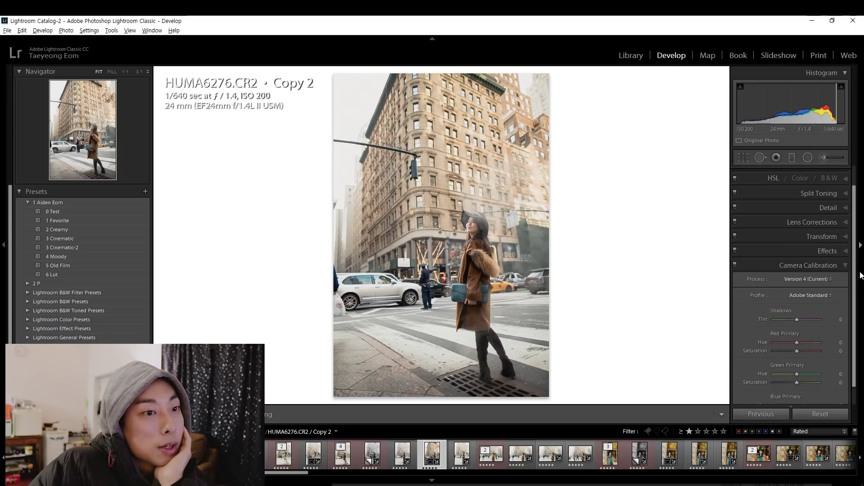
{"action": "scroll", "coordinate": [749, 312], "scroll_direction": "down", "scroll_amount": 1}
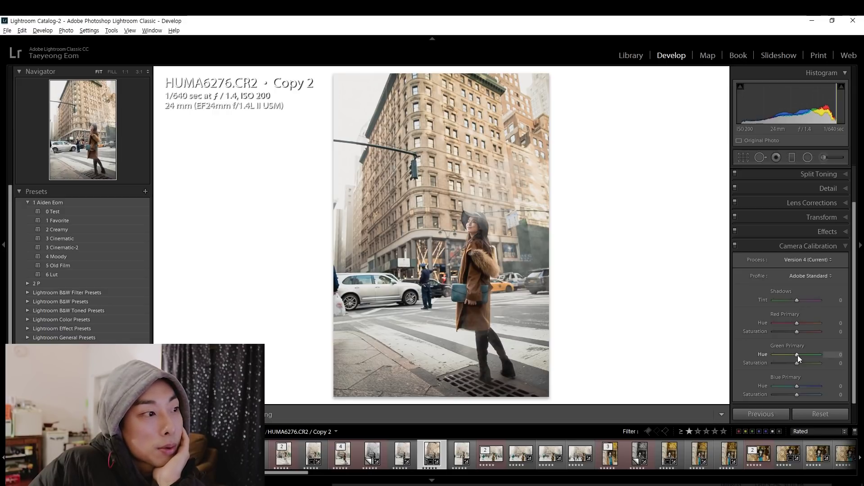
{"action": "left_click", "coordinate": [850, 251]}
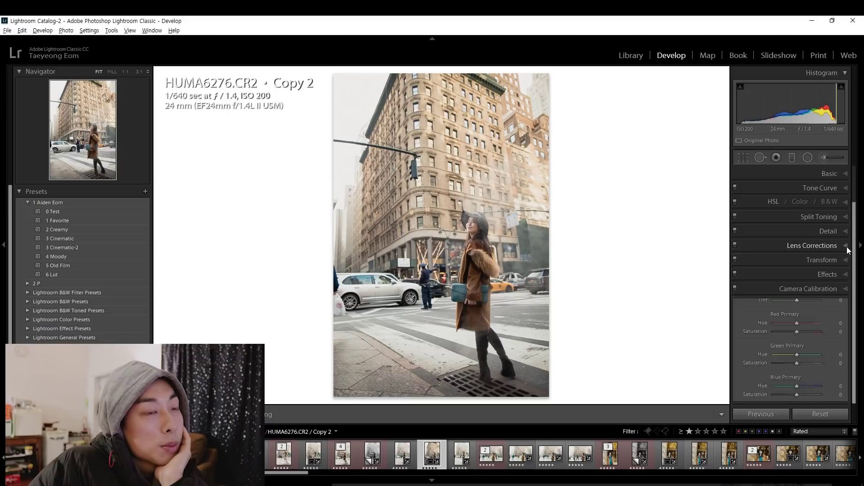
Step: Try lower and higher contrast in the Basic adjustments and set the contrast to +10
{"action": "left_click", "coordinate": [845, 174]}
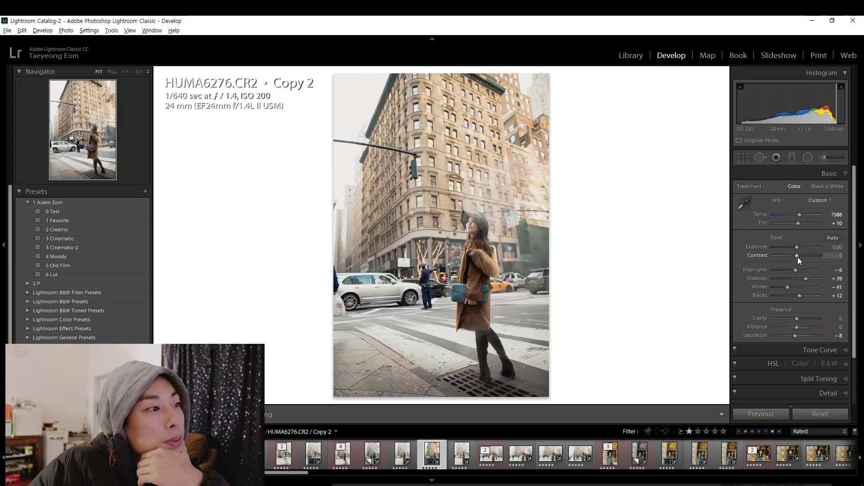
{"action": "left_click_drag", "start_coordinate": [798, 255], "coordinate": [793, 257]}
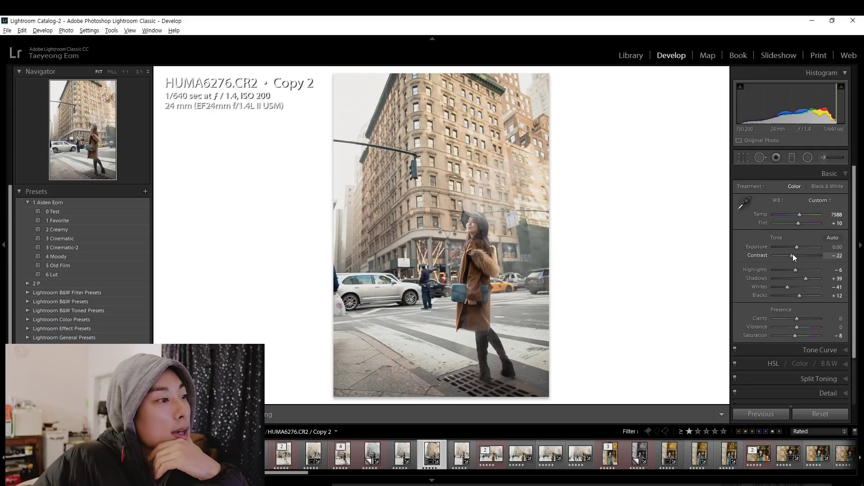
{"action": "left_click_drag", "start_coordinate": [795, 255], "coordinate": [803, 255]}
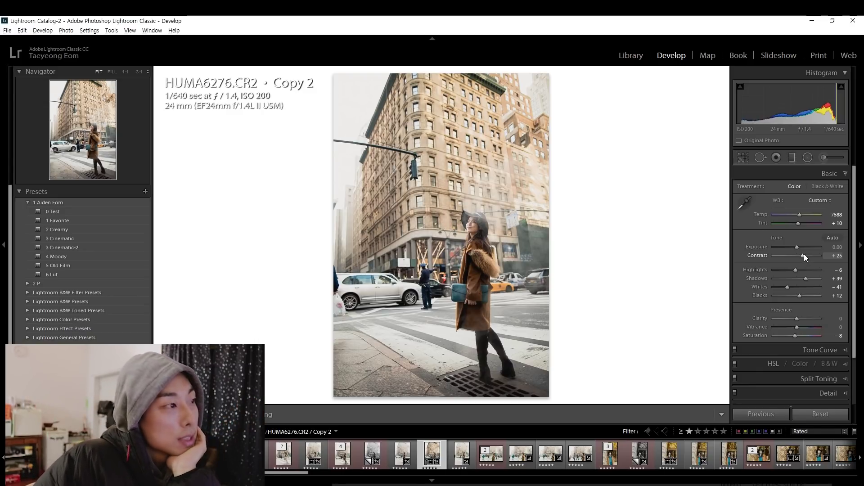
{"action": "left_click_drag", "start_coordinate": [804, 256], "coordinate": [800, 257]}
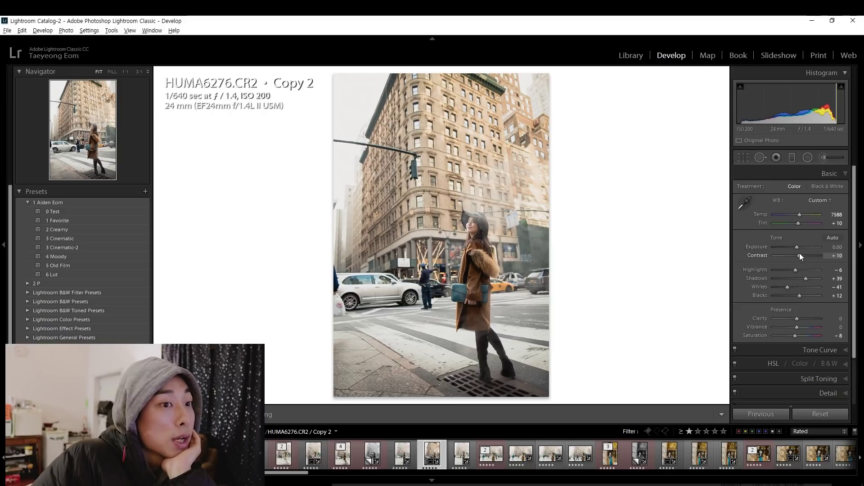
Step: Compare slightly brighter and darker exposures and set the photo's exposure to +0.10
{"action": "left_click", "coordinate": [835, 248]}
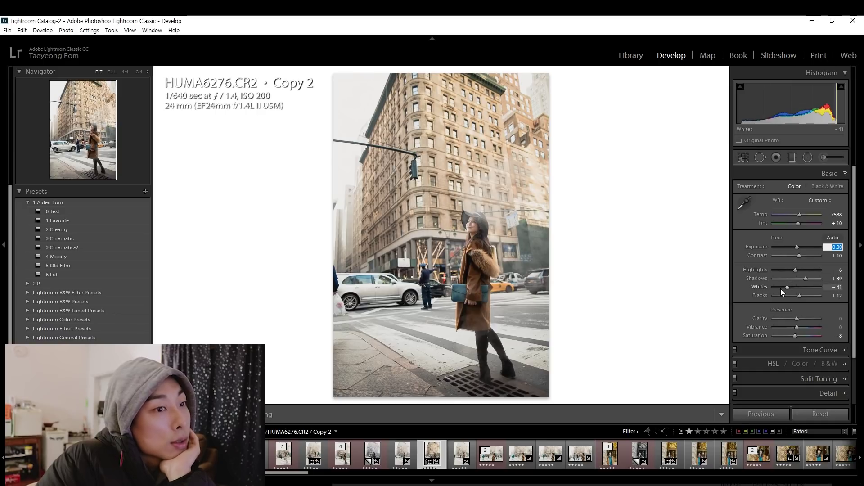
{"action": "key", "text": "Up"}
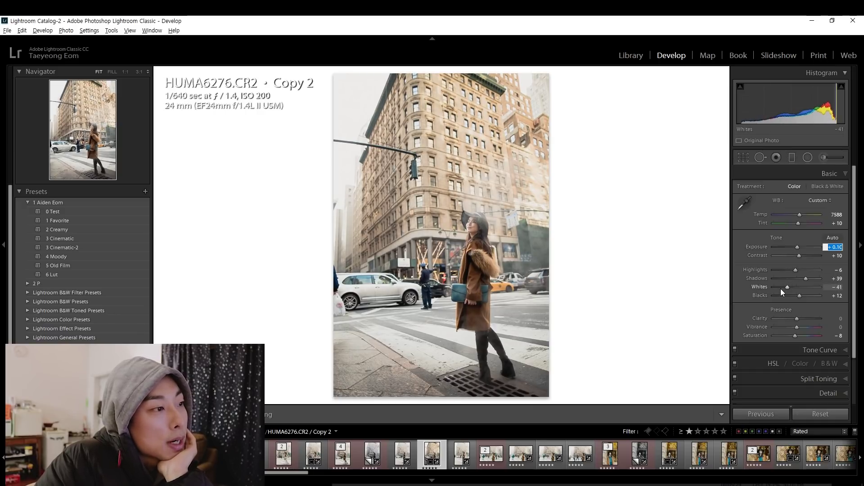
{"action": "key", "text": "Up"}
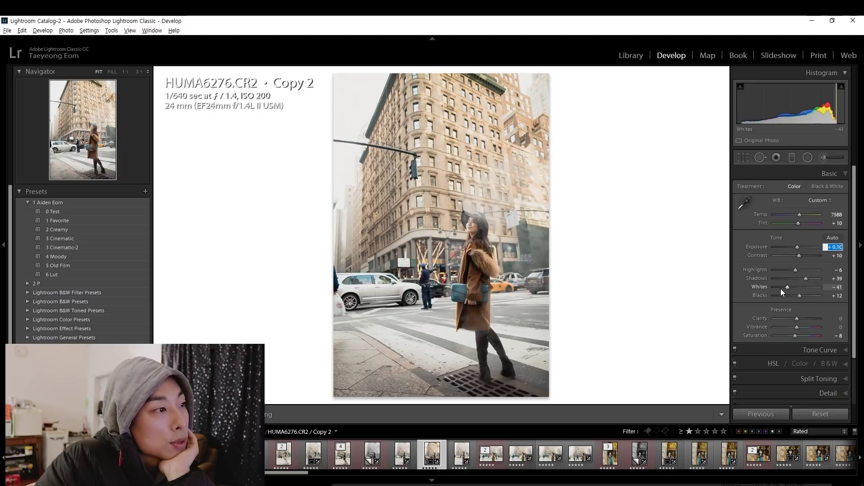
{"action": "key", "text": "Down"}
{"action": "key", "text": "Down"}
{"action": "key", "text": "Up"}
{"action": "key", "text": "Up"}
{"action": "key", "text": "Down"}
{"action": "key", "text": "Up"}
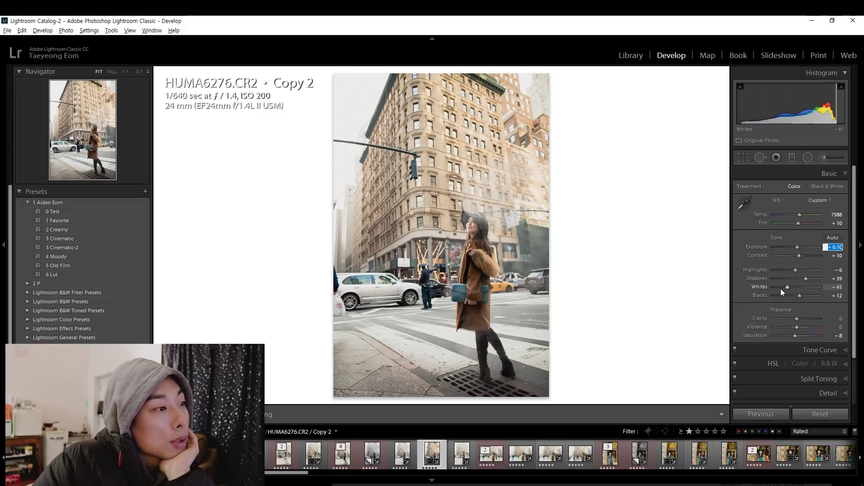
{"action": "key", "text": "Return"}
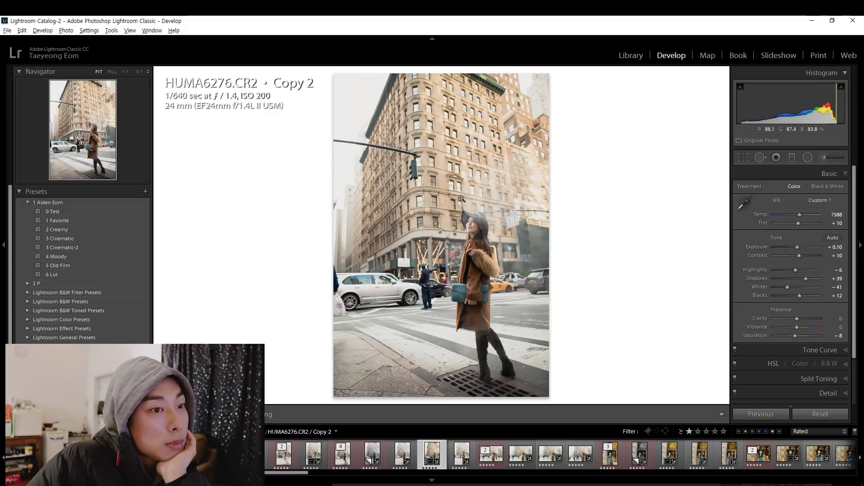
Step: Lower the highlights to -61 and raise the shadows to +71
{"action": "left_click_drag", "start_coordinate": [795, 270], "coordinate": [781, 269]}
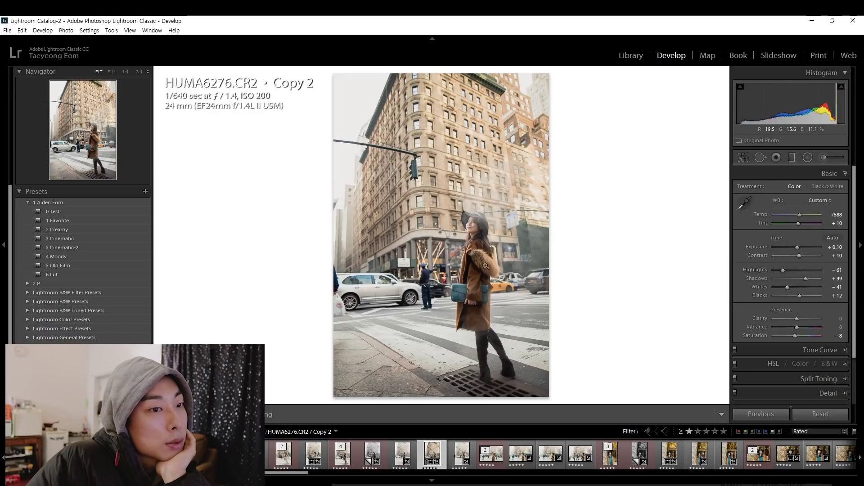
{"action": "left_click_drag", "start_coordinate": [806, 279], "coordinate": [814, 279]}
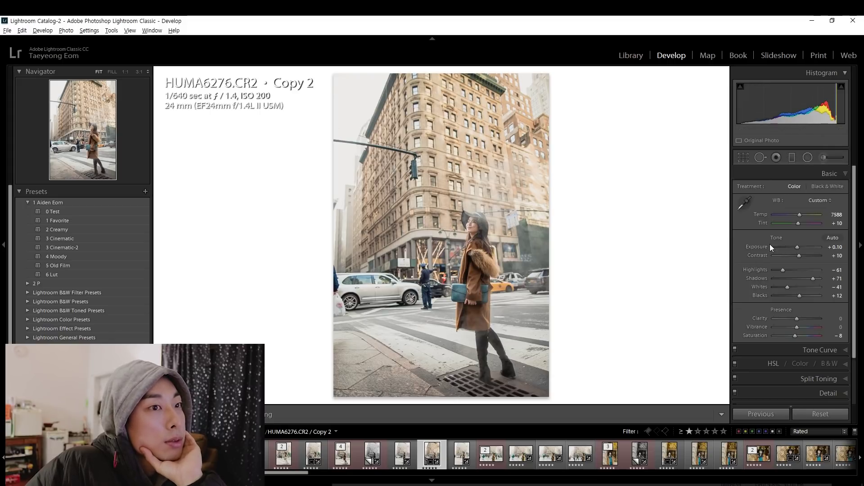
Step: Add a radial filter with the Highlight for portrait effect around the woman, tilting the ellipse and centring it on her body
{"action": "left_click", "coordinate": [807, 158]}
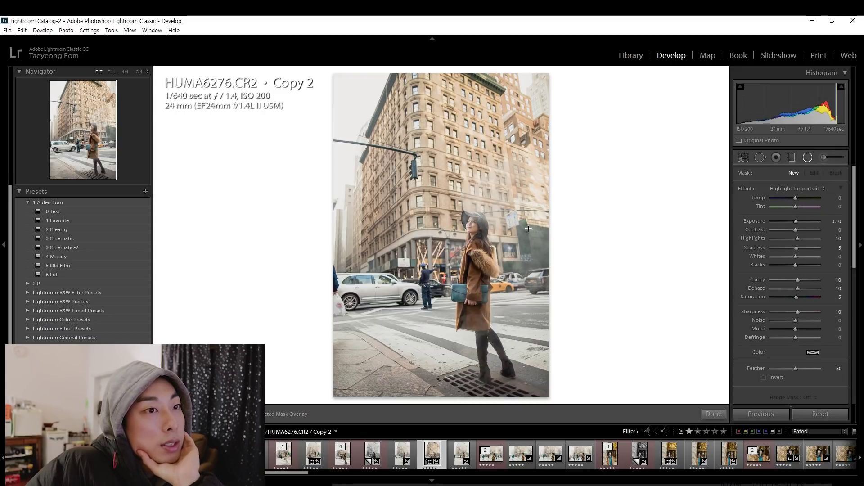
{"action": "left_click", "coordinate": [809, 159]}
{"action": "left_click", "coordinate": [811, 158]}
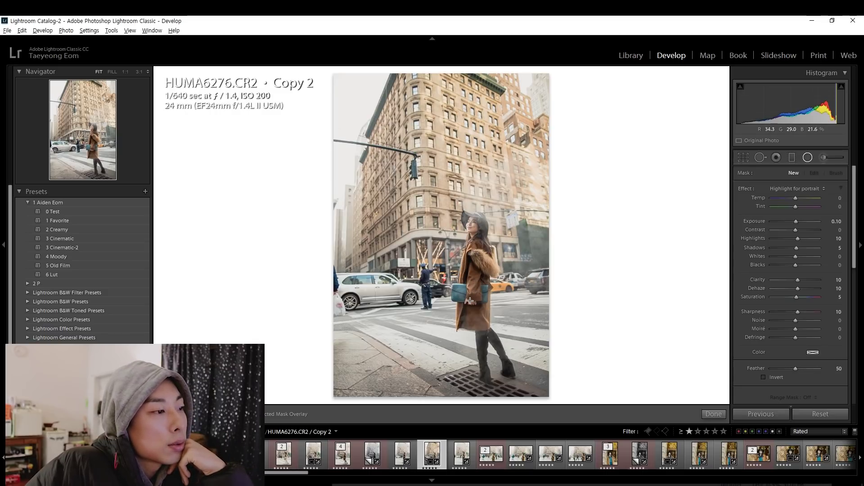
{"action": "left_click_drag", "start_coordinate": [471, 297], "coordinate": [541, 185]}
{"action": "left_click_drag", "start_coordinate": [471, 297], "coordinate": [476, 278]}
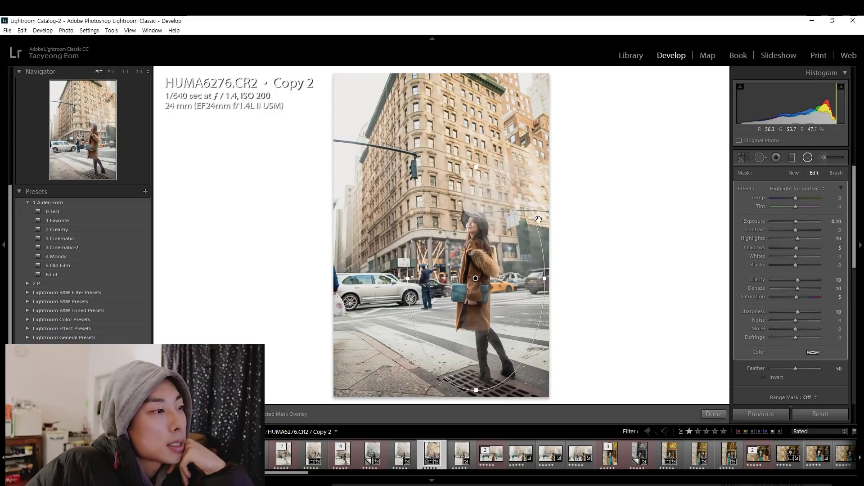
{"action": "left_click_drag", "start_coordinate": [530, 203], "coordinate": [517, 191]}
{"action": "left_click_drag", "start_coordinate": [475, 278], "coordinate": [478, 281]}
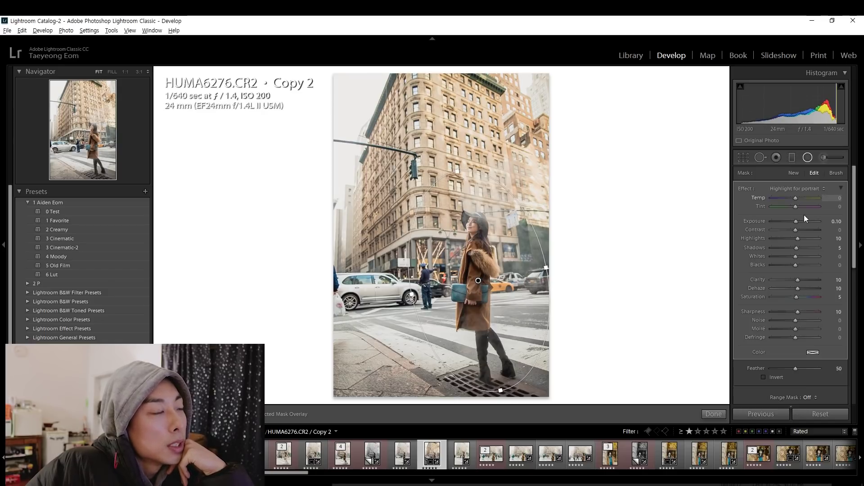
Step: Test a much darker exposure on the radial filter, invert its mask to affect the inside, and set its exposure to 0.10
{"action": "left_click_drag", "start_coordinate": [789, 221], "coordinate": [784, 219]}
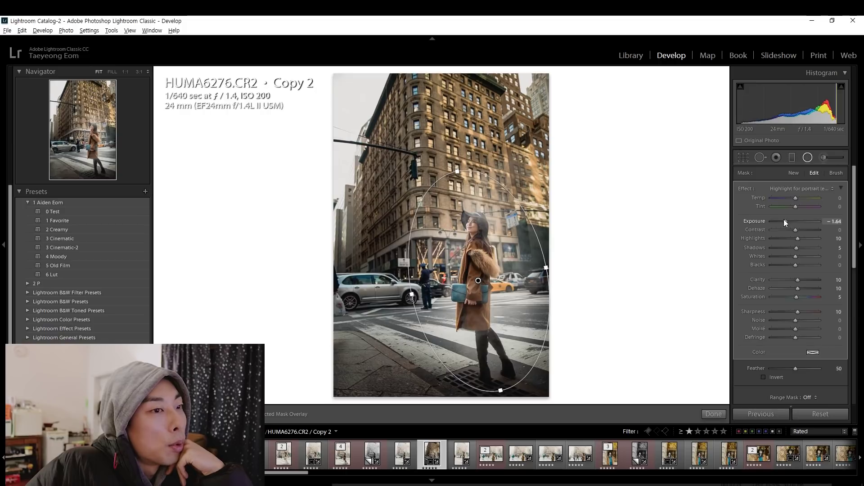
{"action": "left_click_drag", "start_coordinate": [787, 220], "coordinate": [793, 221]}
{"action": "left_click", "coordinate": [831, 221]}
{"action": "type", "text": "0.1"}
{"action": "key", "text": "Return"}
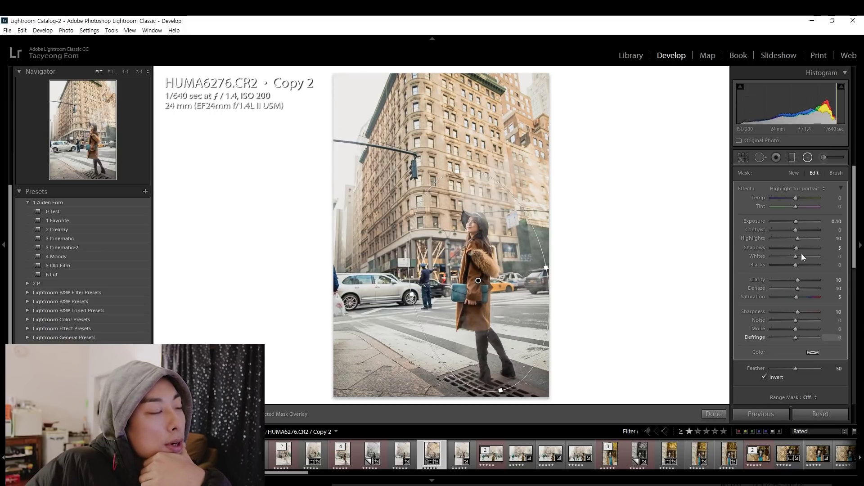
Step: Try other exposure values on the inverted radial filter and restore its exposure to 0.10
{"action": "mouse_move", "coordinate": [785, 218]}
{"action": "left_mouse_down"}
{"action": "mouse_move", "coordinate": [806, 220]}
{"action": "mouse_move", "coordinate": [798, 221]}
{"action": "left_mouse_up"}
{"action": "left_click", "coordinate": [827, 221]}
{"action": "type", "text": "0.1"}
{"action": "key", "text": "Return"}
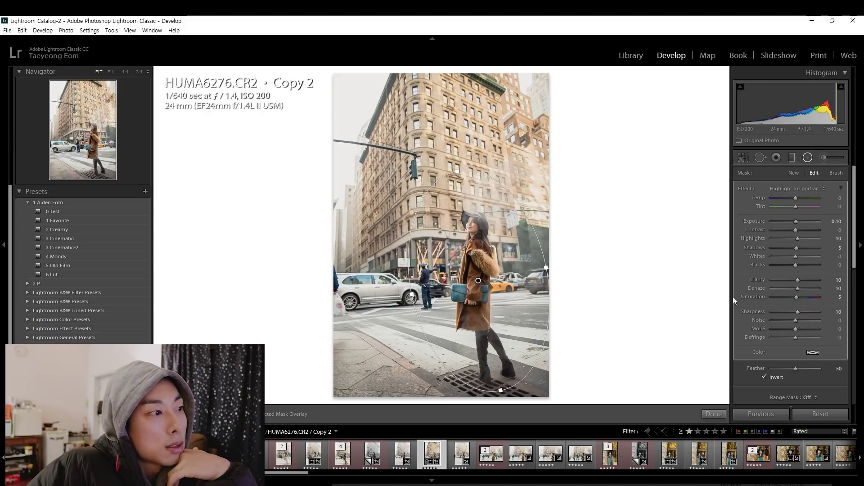
Step: Close the radial filter and set the photo's white balance to a temperature of 7196 and a tint of +10
{"action": "left_click", "coordinate": [807, 157]}
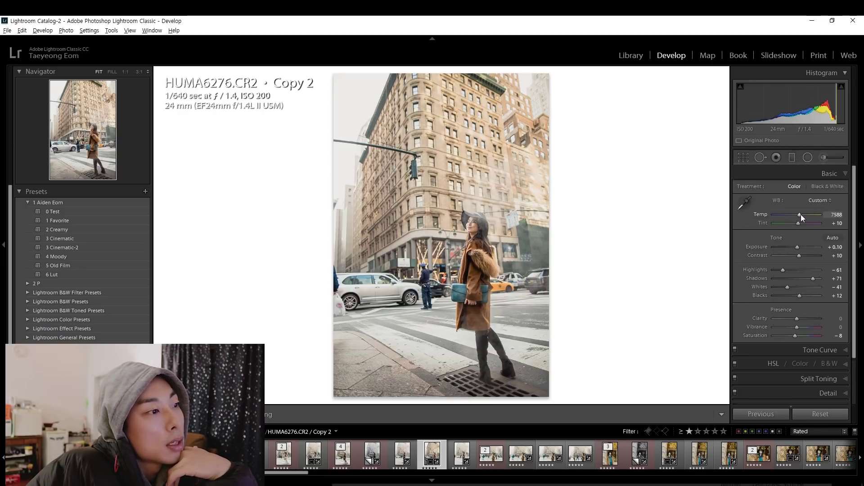
{"action": "left_click_drag", "start_coordinate": [800, 214], "coordinate": [799, 215]}
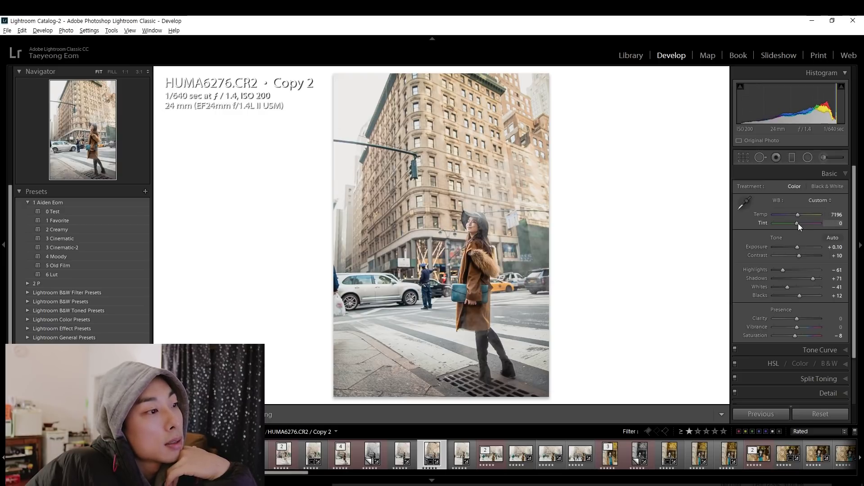
{"action": "left_click_drag", "start_coordinate": [798, 223], "coordinate": [800, 224]}
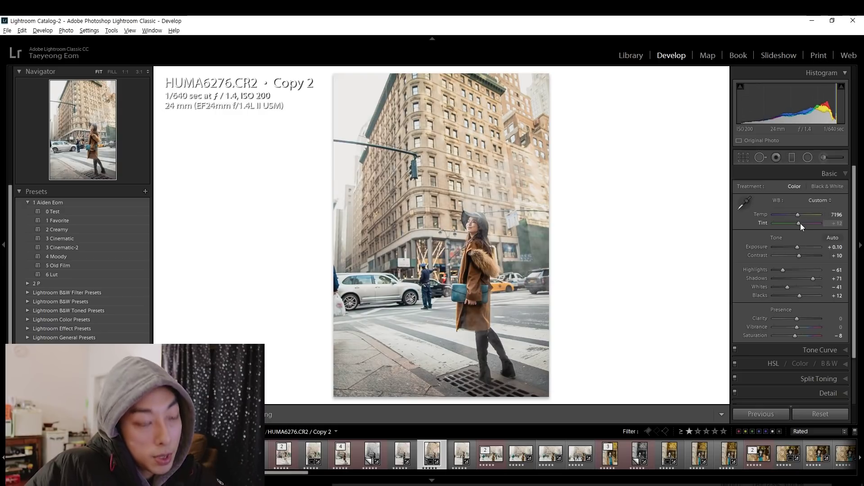
{"action": "left_click", "coordinate": [833, 223]}
{"action": "type", "text": "10"}
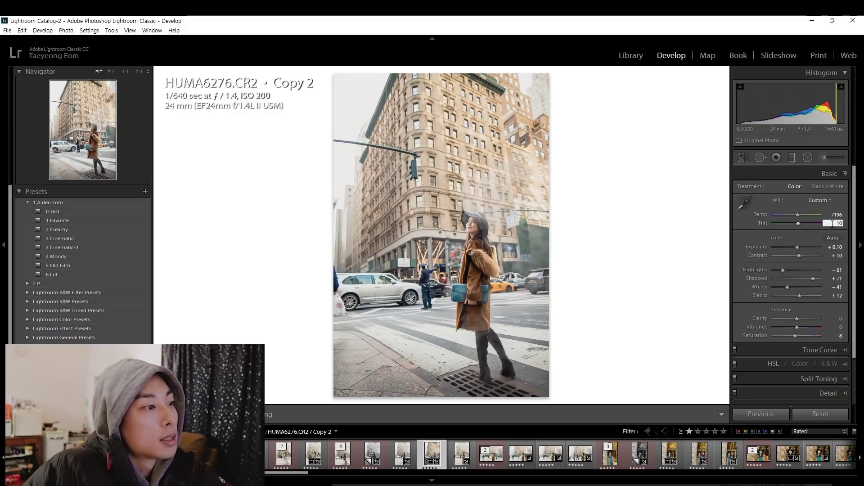
{"action": "key", "text": "Return"}
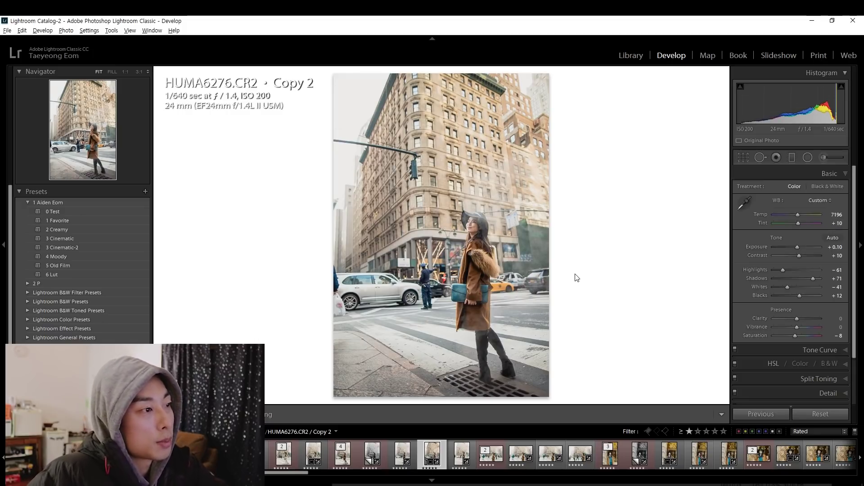
Step: Compare the original and edited photo side by side, and check the edited version in full screen
{"action": "key", "text": "y"}
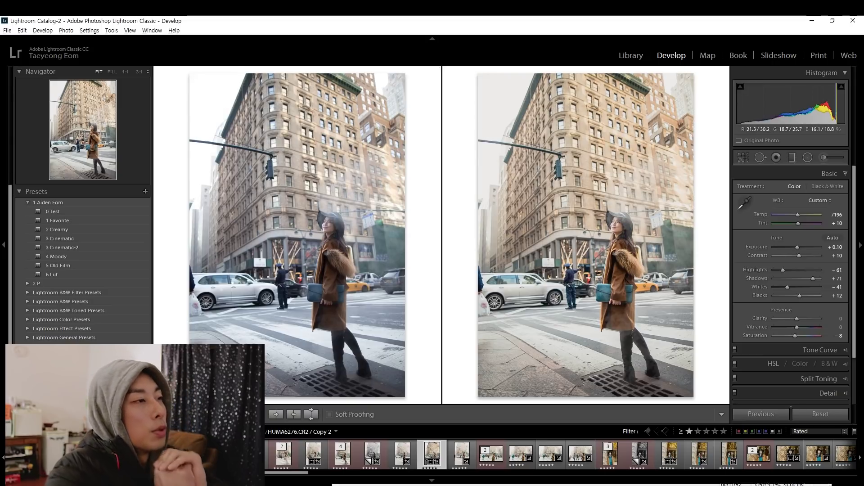
{"action": "key", "text": "f"}
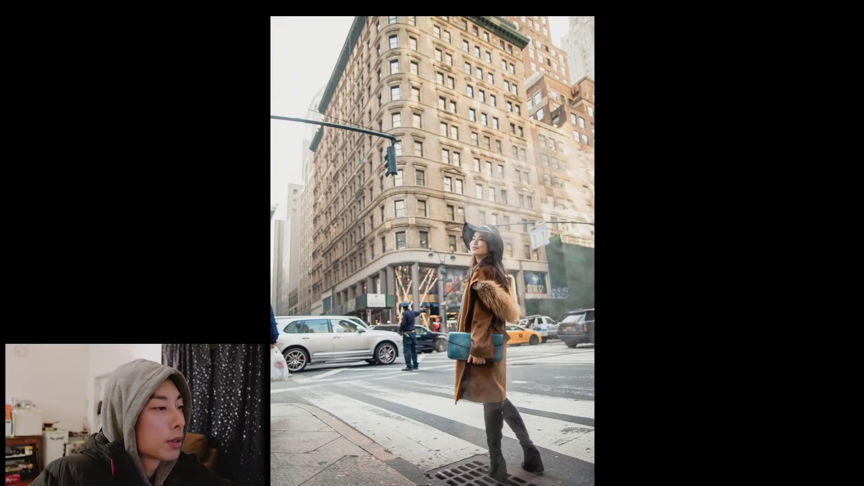
{"action": "key", "text": "f"}
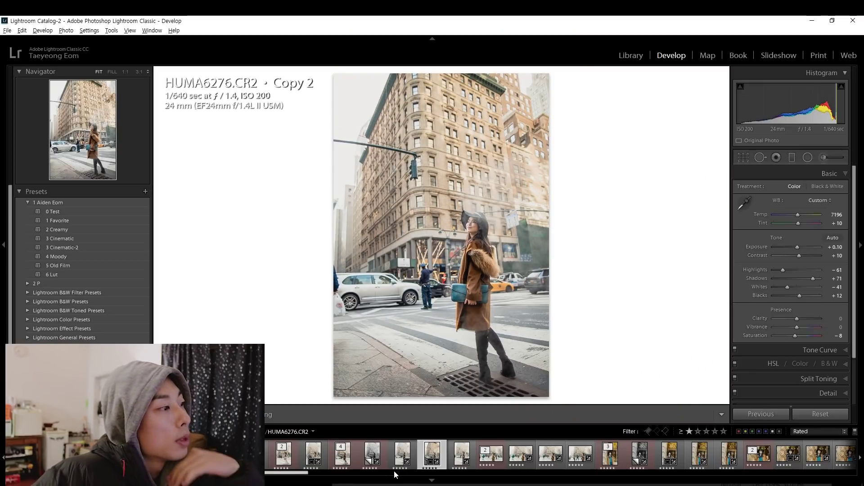
{"action": "key", "text": "y"}
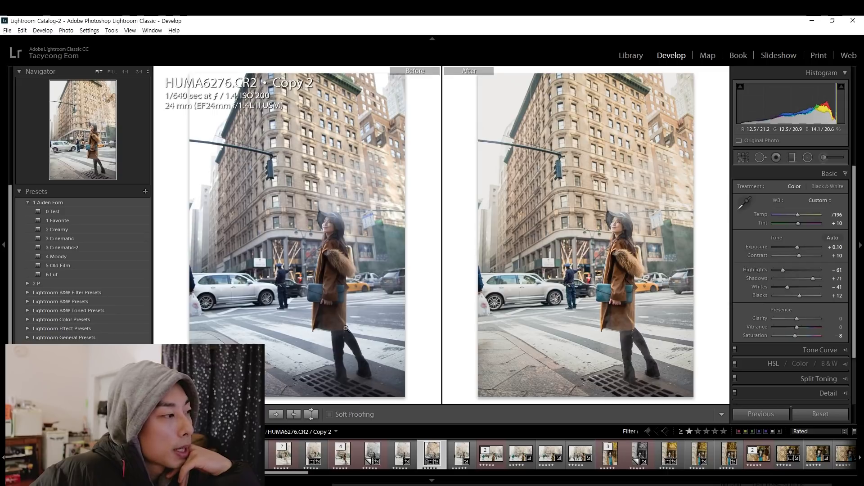